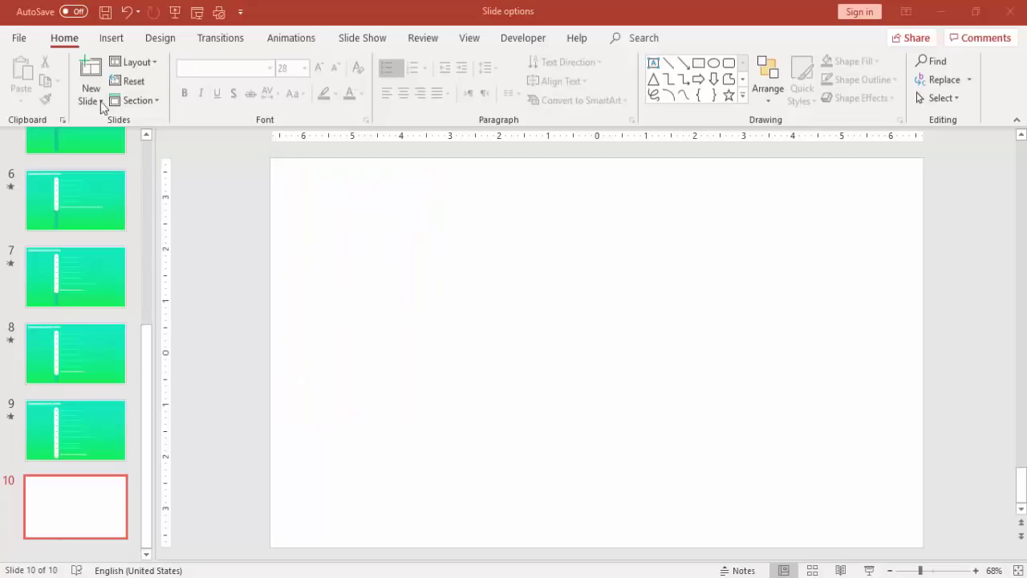
Draw a rounded rectangle, round it into a pill, and narrow it into a tall thin bar.
left_click(113, 37)
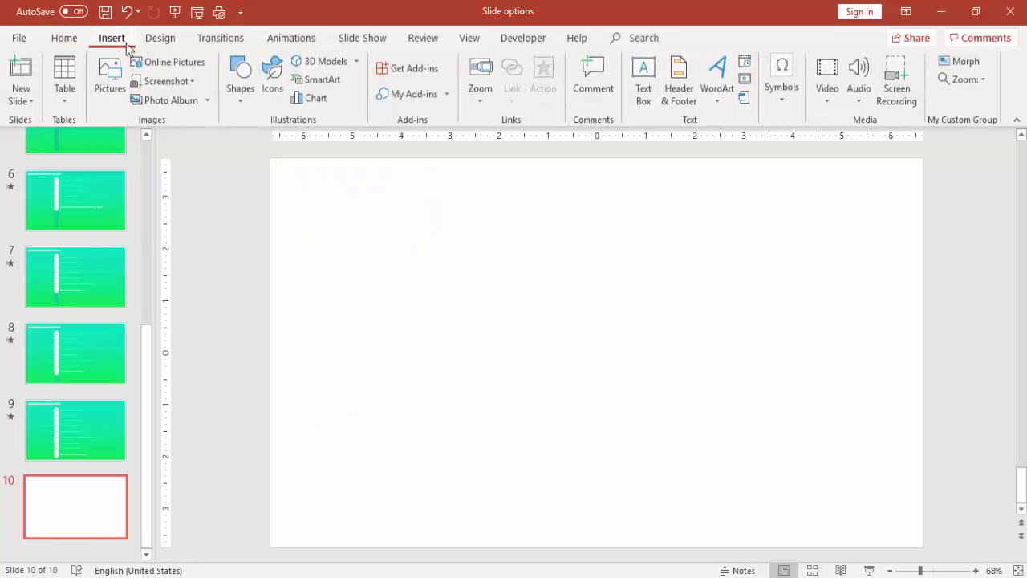
left_click(240, 96)
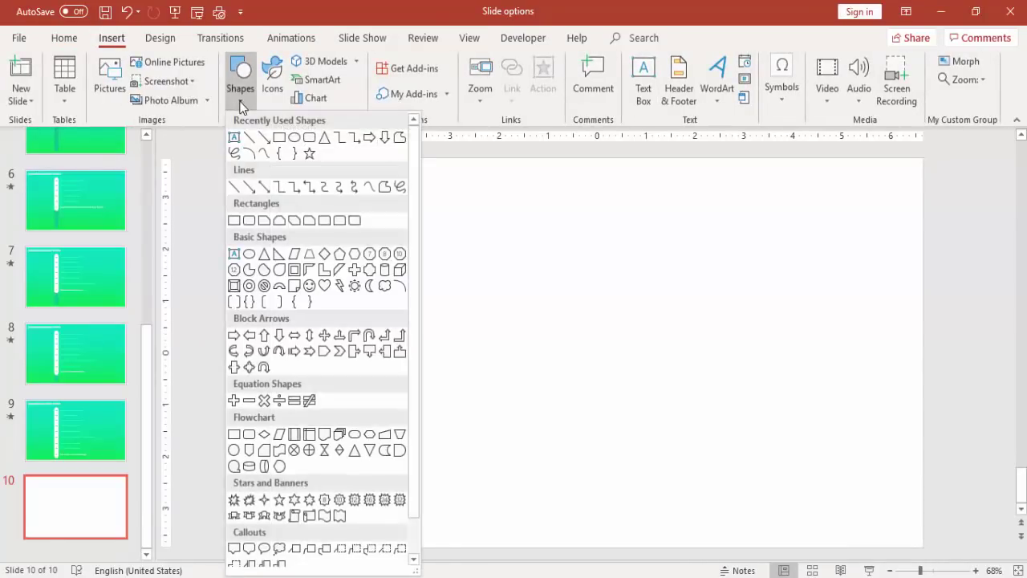
left_click(249, 221)
mouse_move(383, 203)
left_mouse_down()
mouse_move(503, 488)
mouse_move(551, 532)
left_mouse_up()
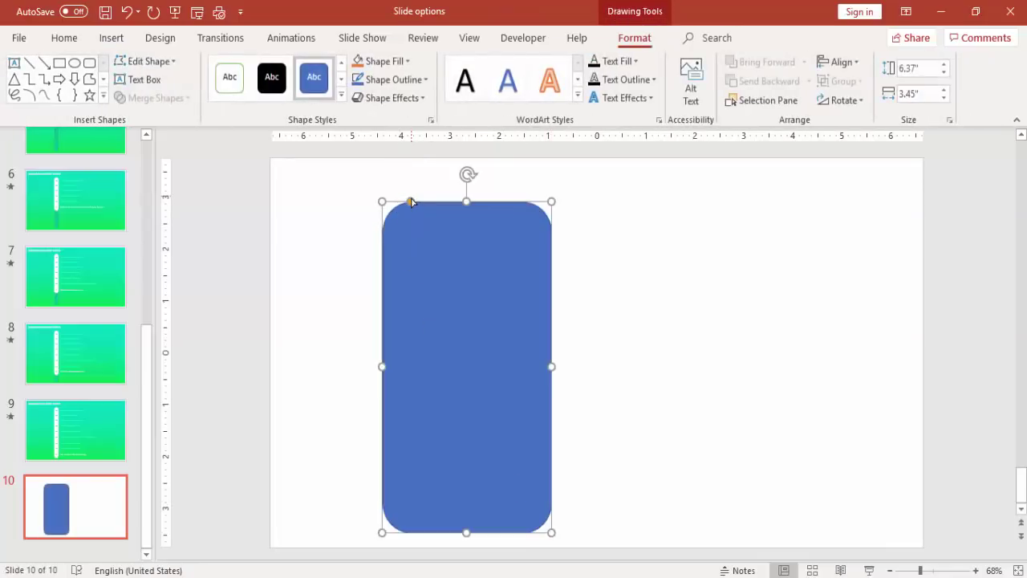
left_click_drag(423, 203, 496, 206)
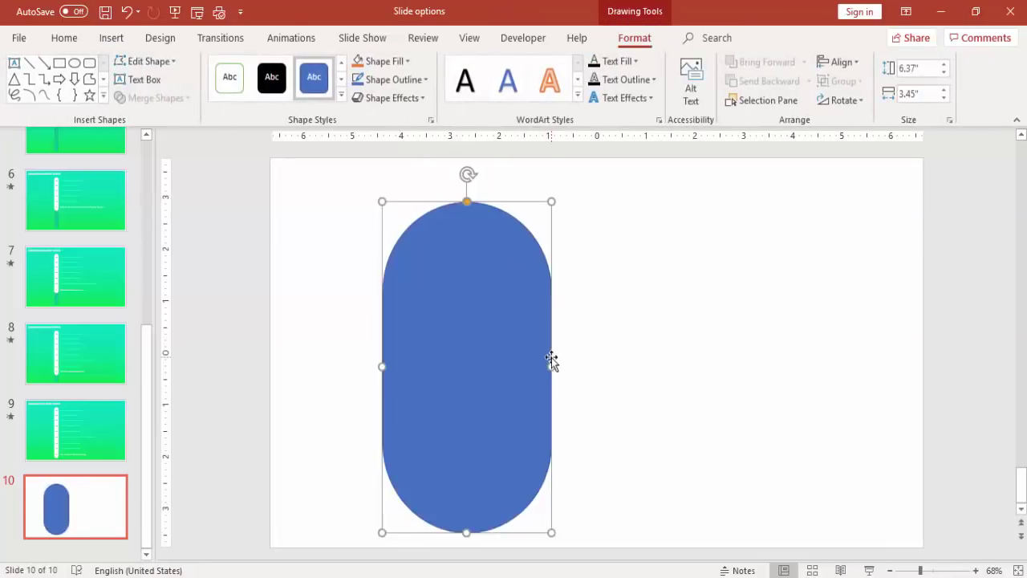
left_click_drag(554, 369, 412, 368)
mouse_move(390, 298)
left_mouse_down()
mouse_move(409, 291)
mouse_move(382, 279)
left_mouse_up()
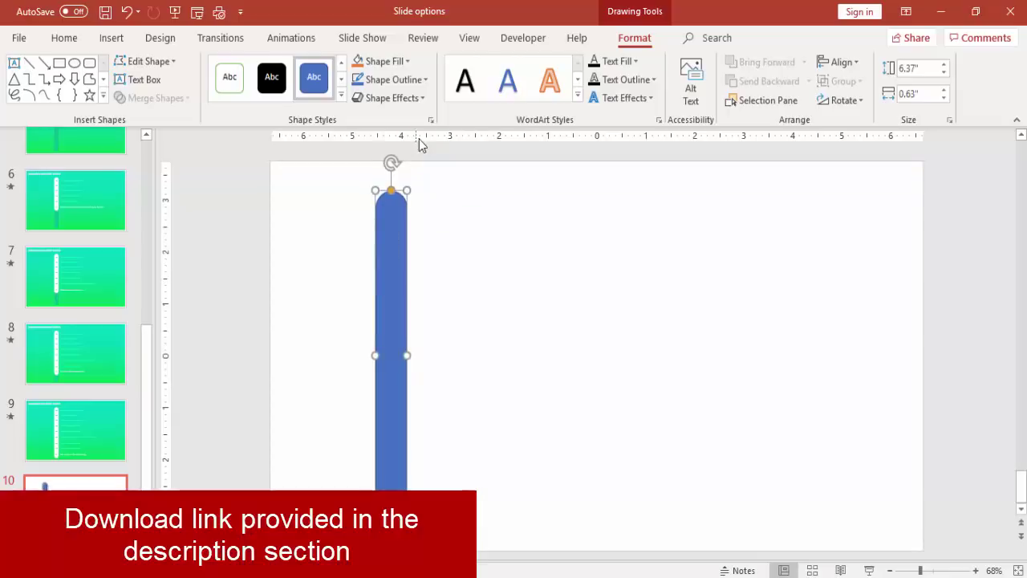
Remove the bar's outline and fill it grey.
left_click(415, 78)
left_click(399, 252)
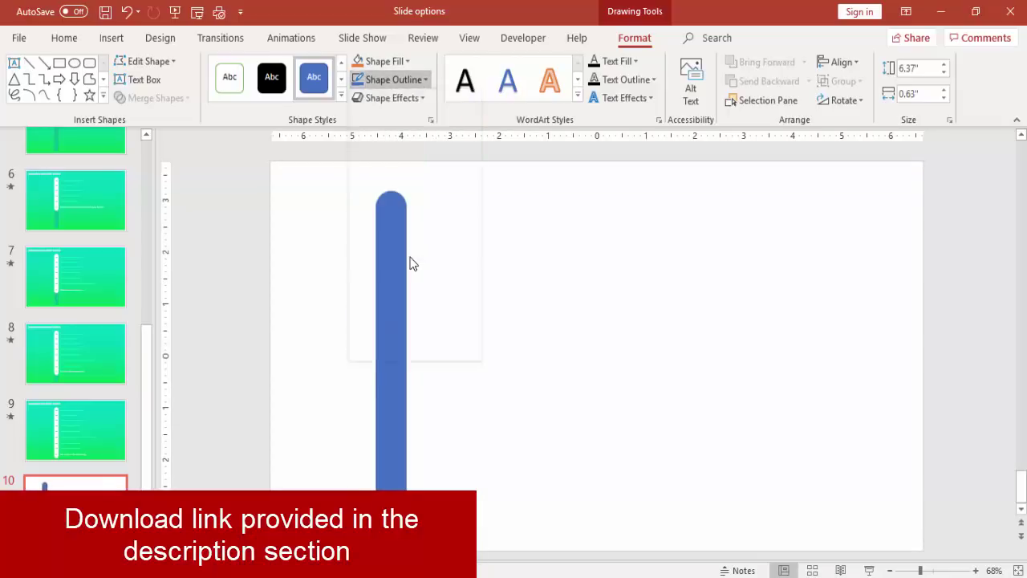
left_click(392, 64)
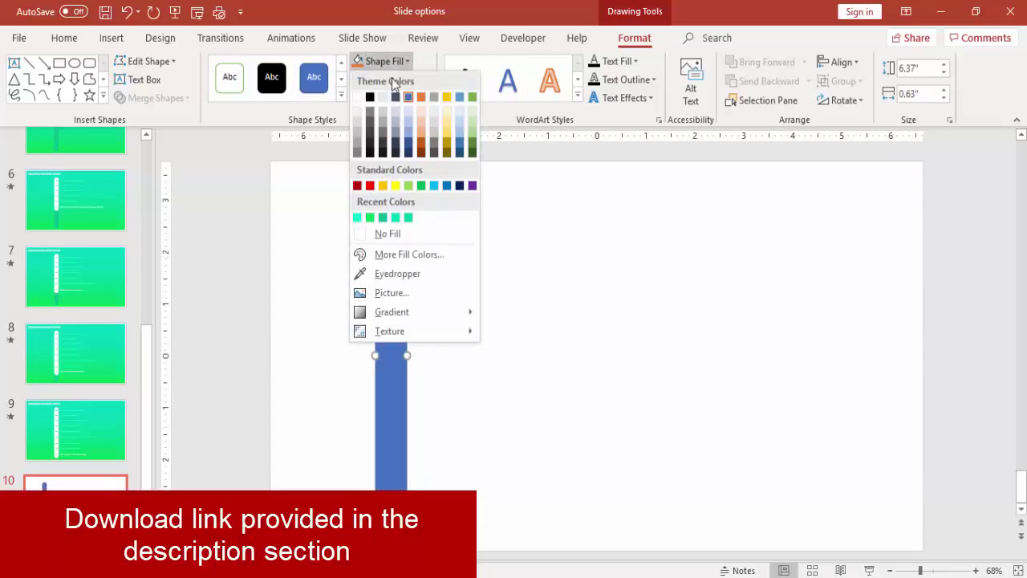
left_click(358, 148)
left_click(505, 235)
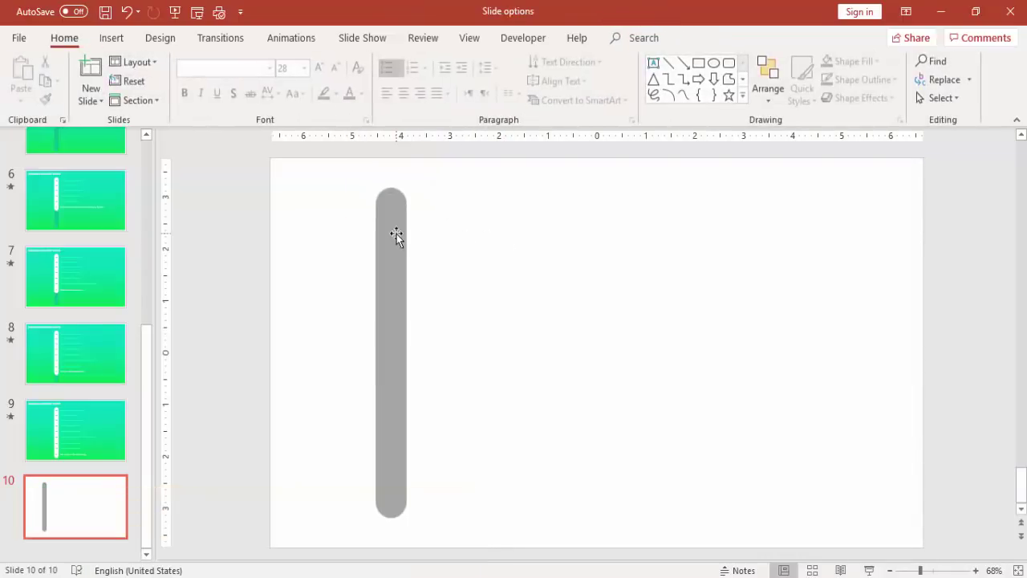
Duplicate the grey bar to its right and fill the copy bright green.
left_click(396, 233)
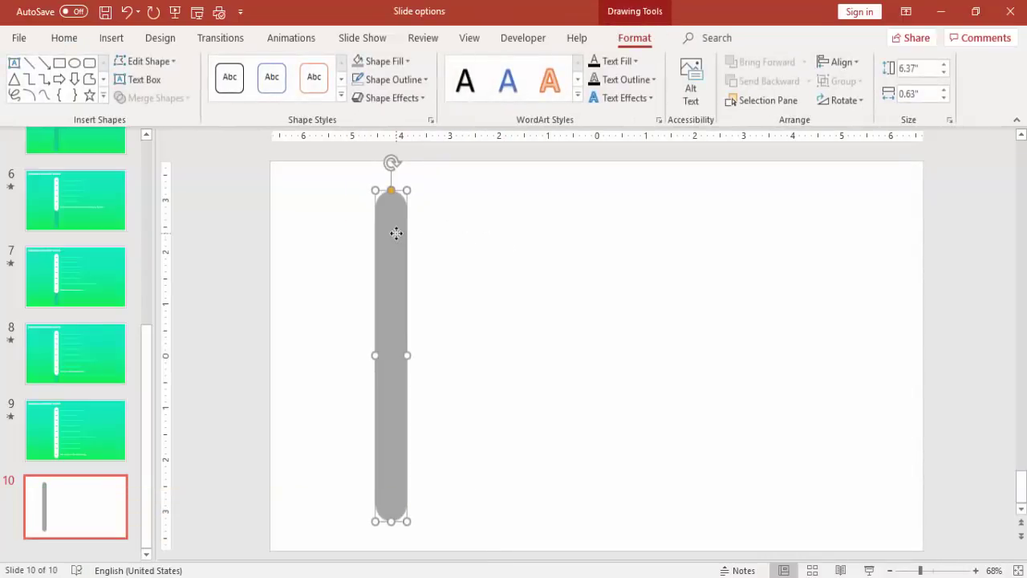
left_click_drag(396, 233, 461, 243)
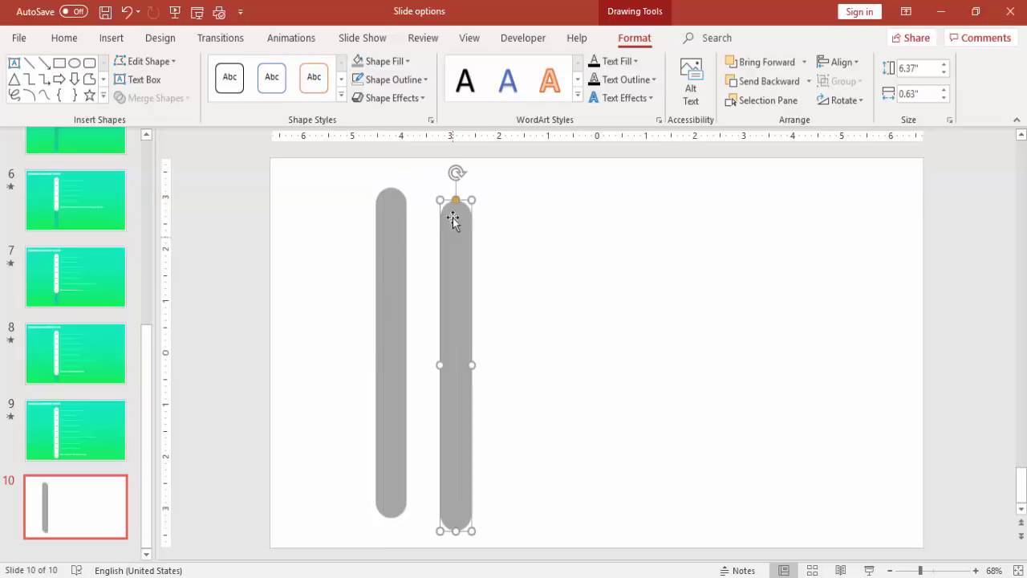
left_click(410, 63)
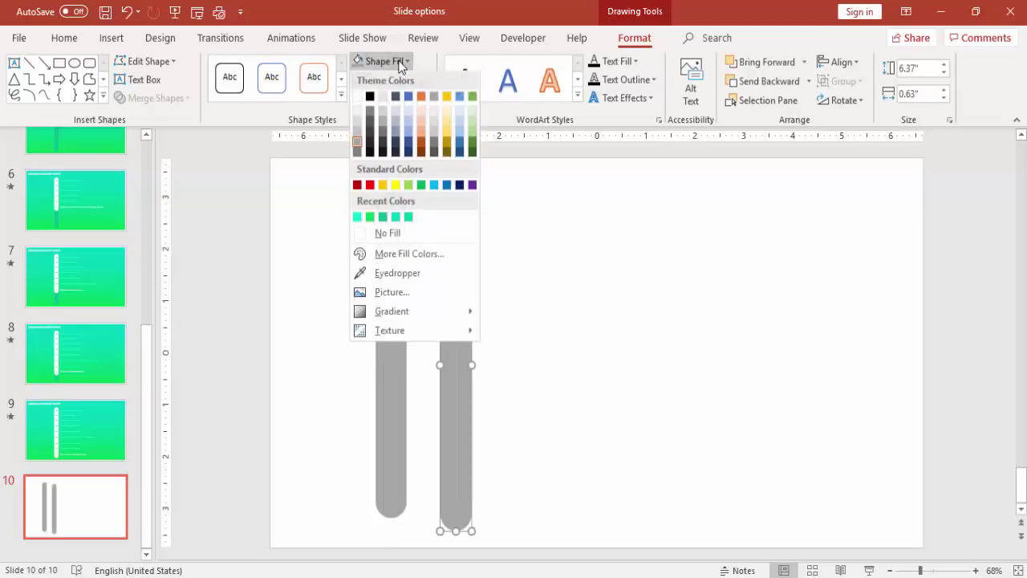
left_click(357, 219)
left_click(357, 218)
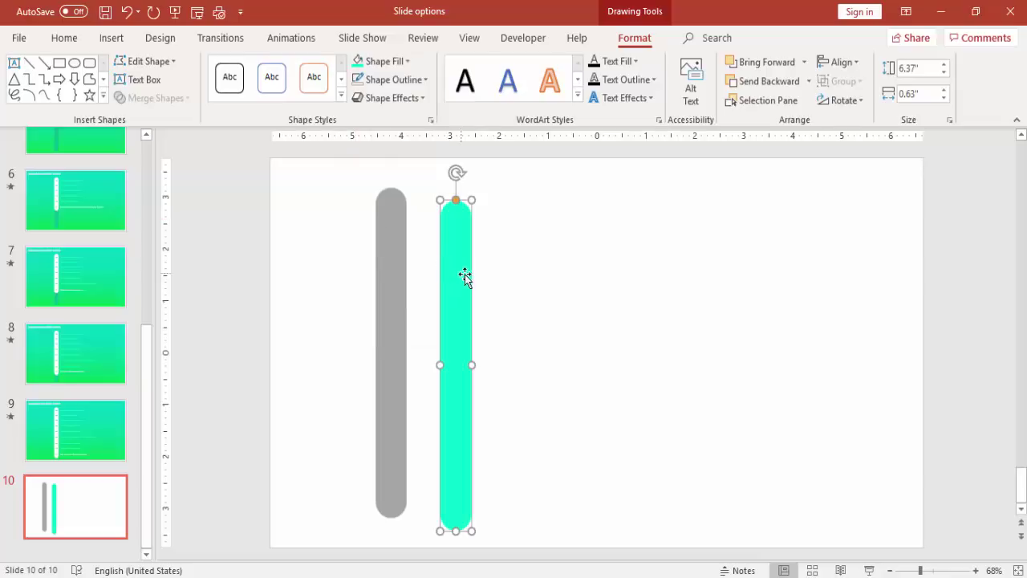
At 70% zoom, place the green bar over the grey track and shorten it to a top cap.
left_click(976, 571)
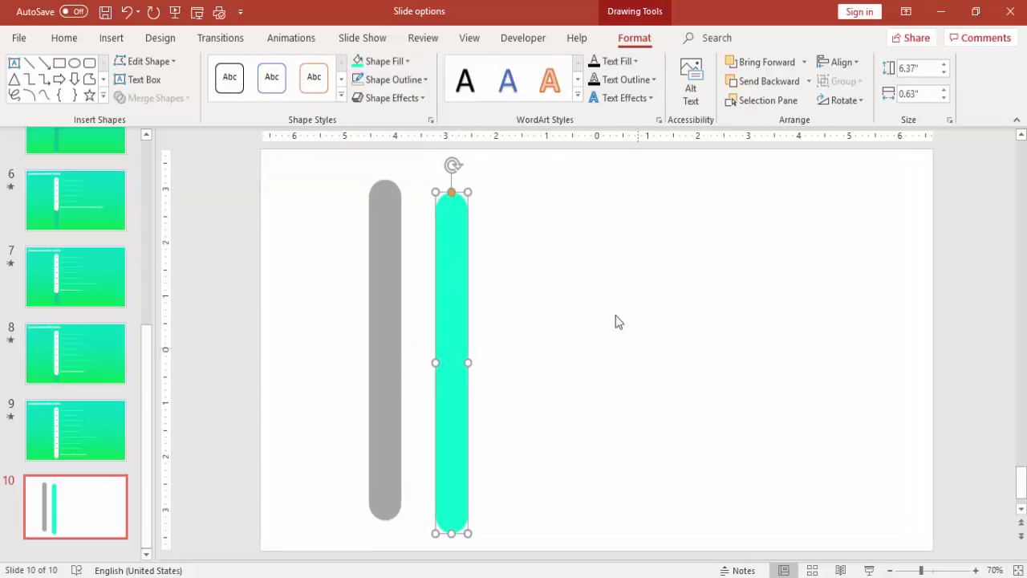
left_click_drag(457, 252, 390, 243)
left_click(440, 254)
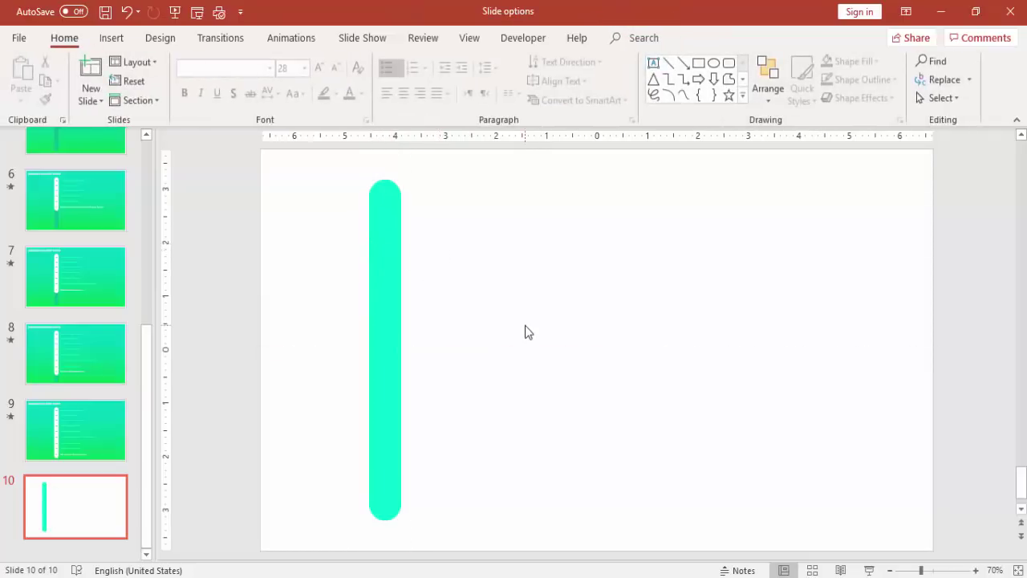
left_click(396, 350)
left_click_drag(386, 520, 392, 238)
left_click(434, 241)
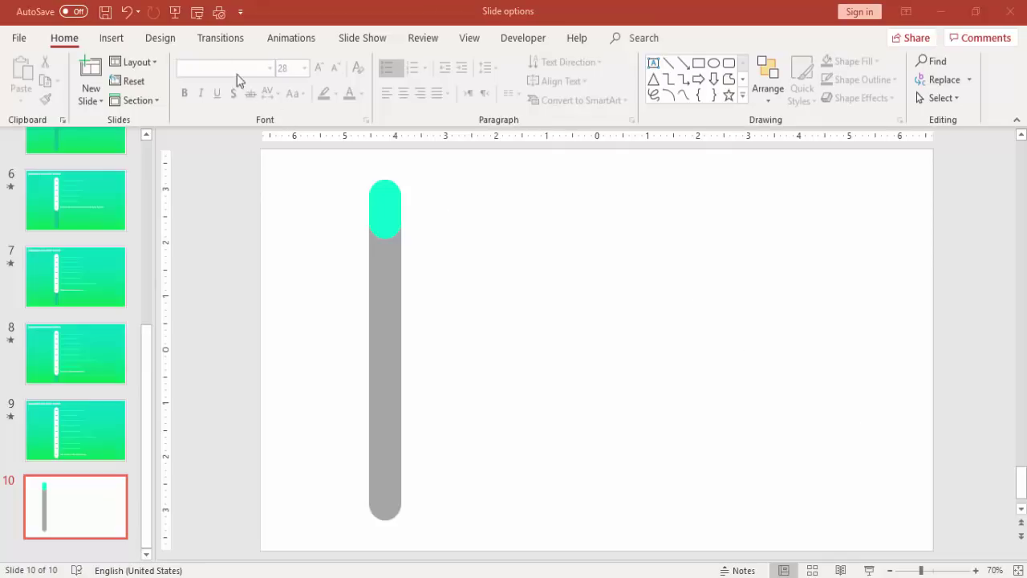
Add a centred text box reading 1 in Arial Nova 24 bold on the green cap.
left_click(113, 45)
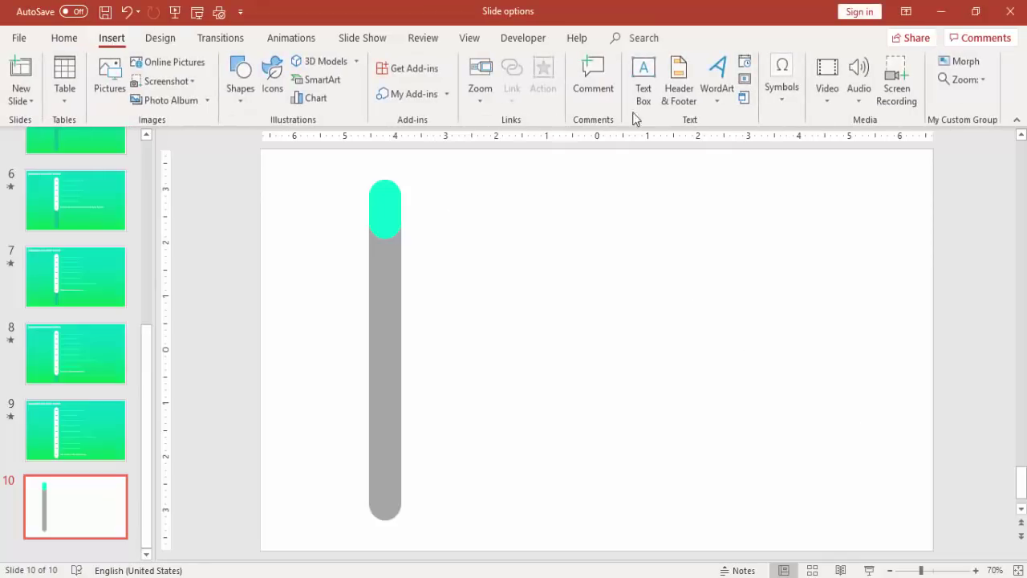
left_click(644, 72)
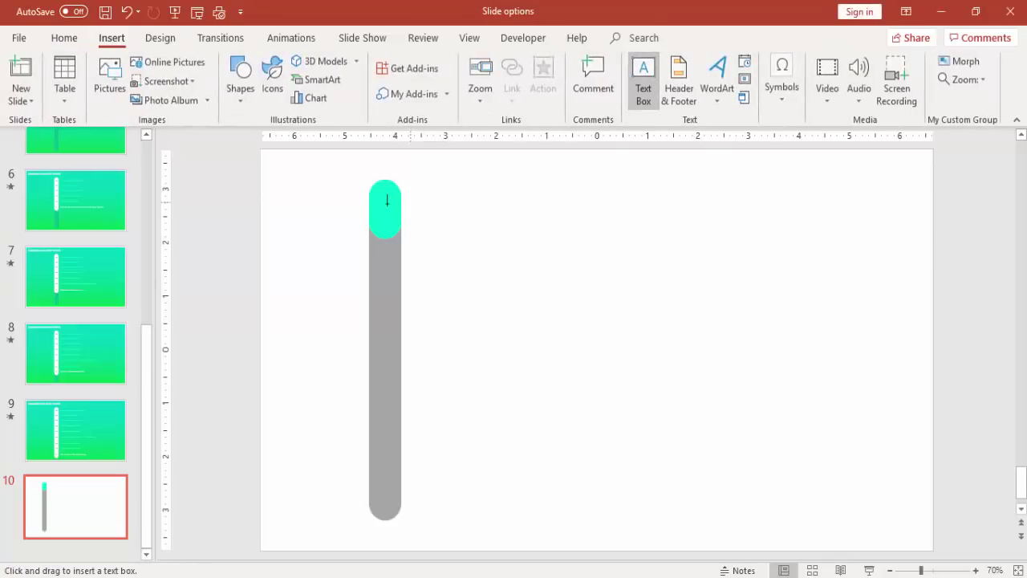
left_click_drag(379, 205, 417, 228)
type("1")
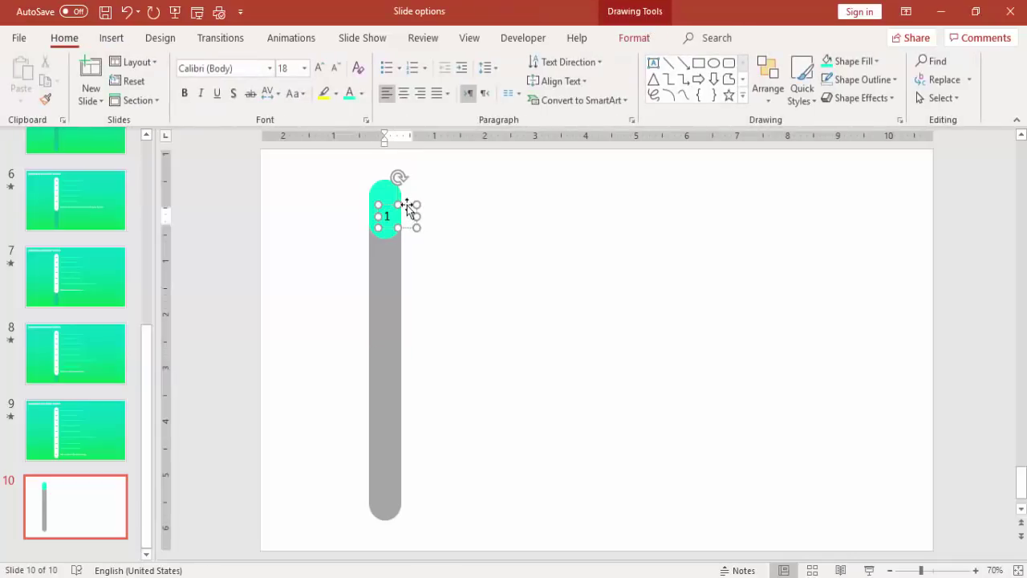
key("Escape")
left_click(402, 94)
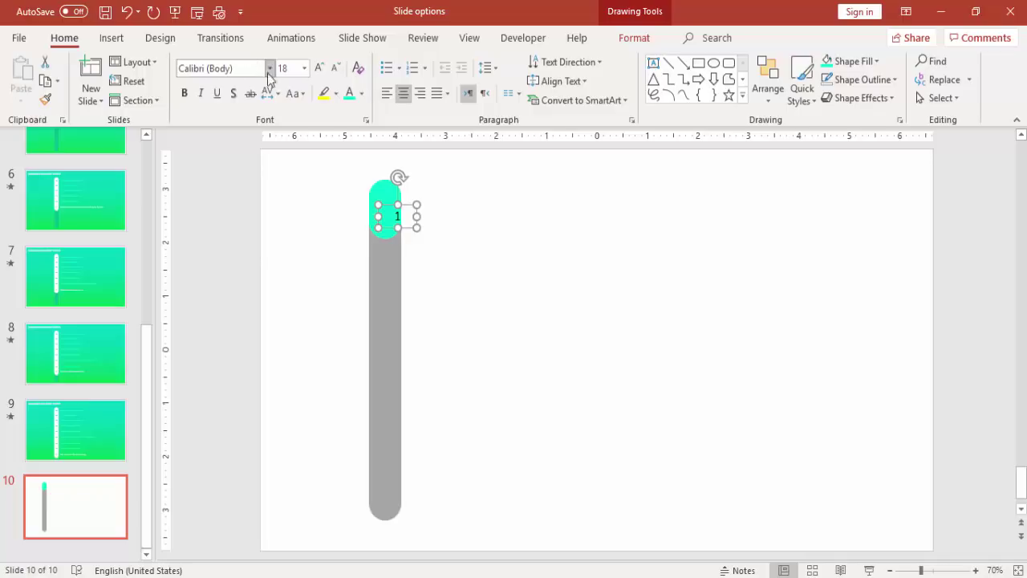
left_click(226, 68)
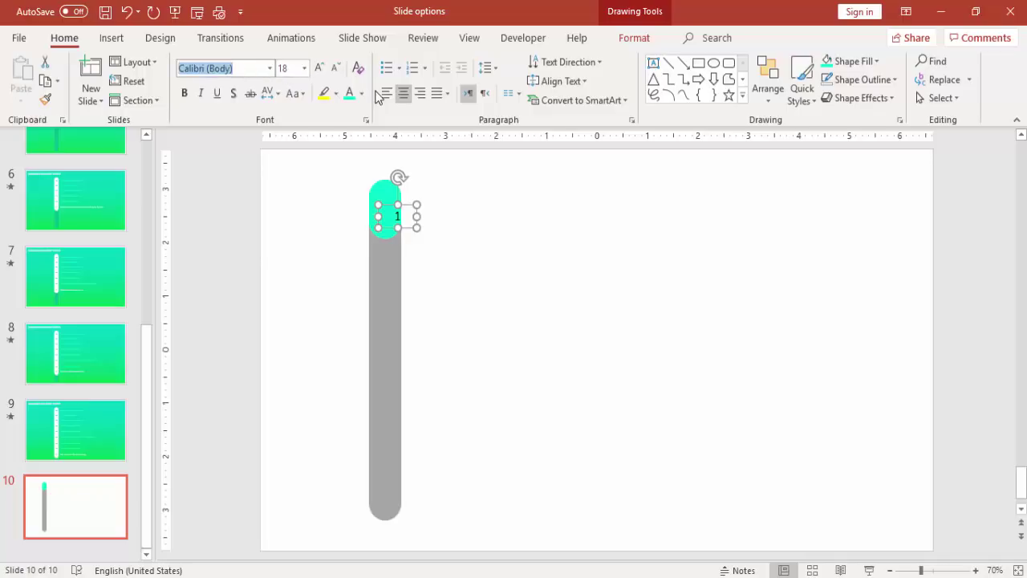
type("Arial Nova")
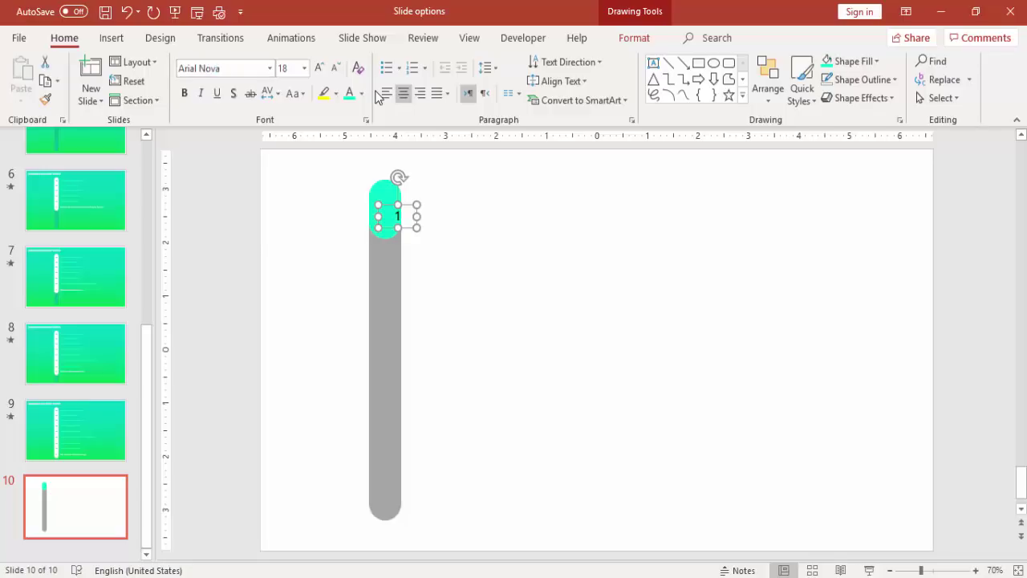
left_click(320, 69)
left_click(319, 68)
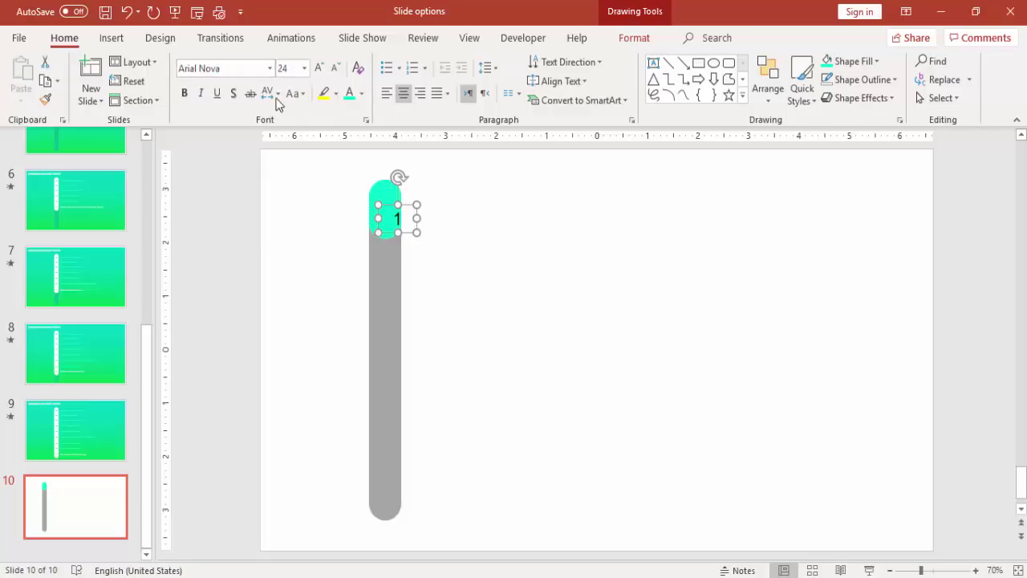
left_click(178, 91)
left_click_drag(406, 210, 626, 203)
Duplicate it as a left-aligned 'Headline 1' label beside the number.
key("ctrl+d")
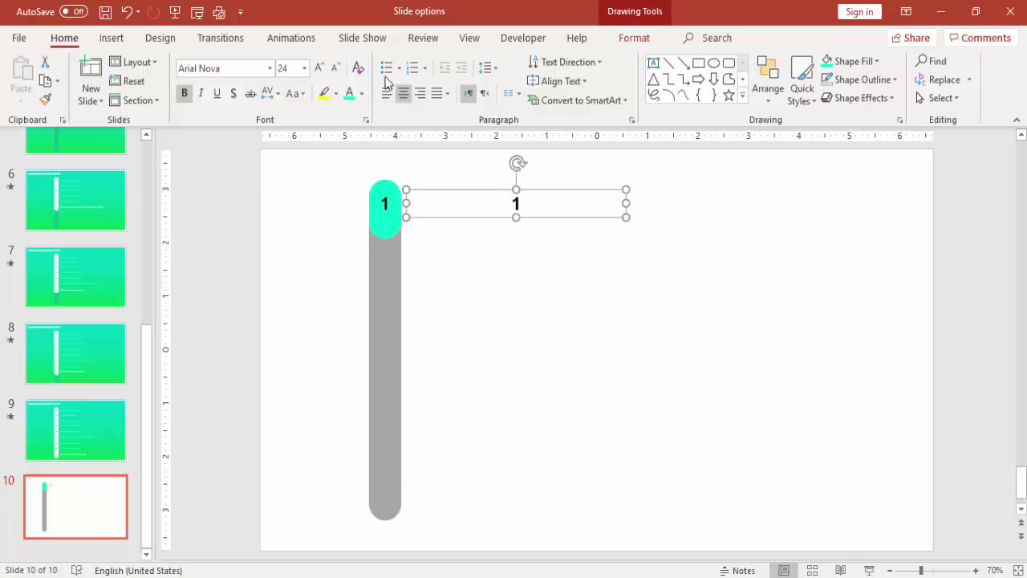
left_click(387, 93)
double_click(419, 202)
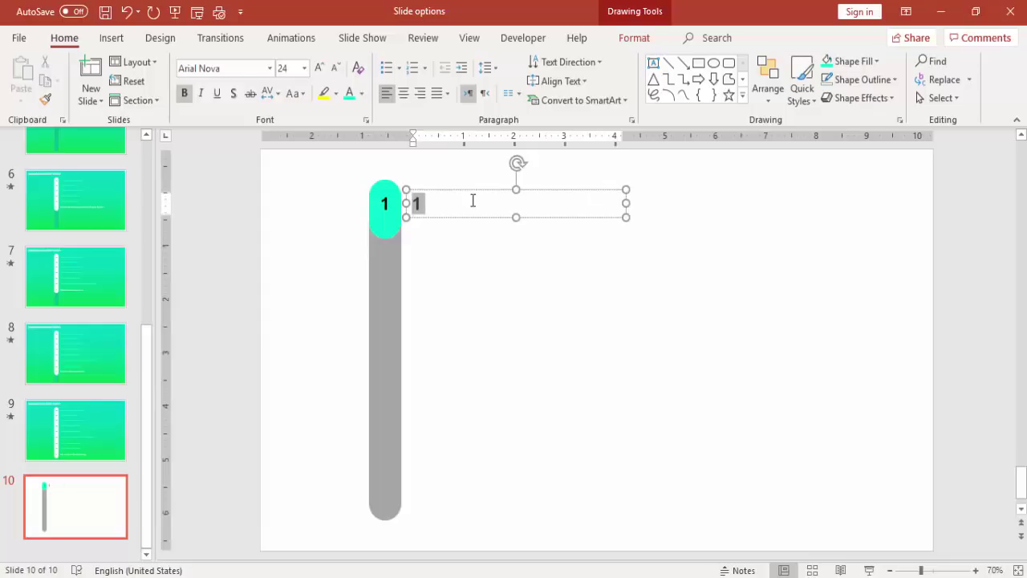
type("Headline 1")
left_click(594, 277)
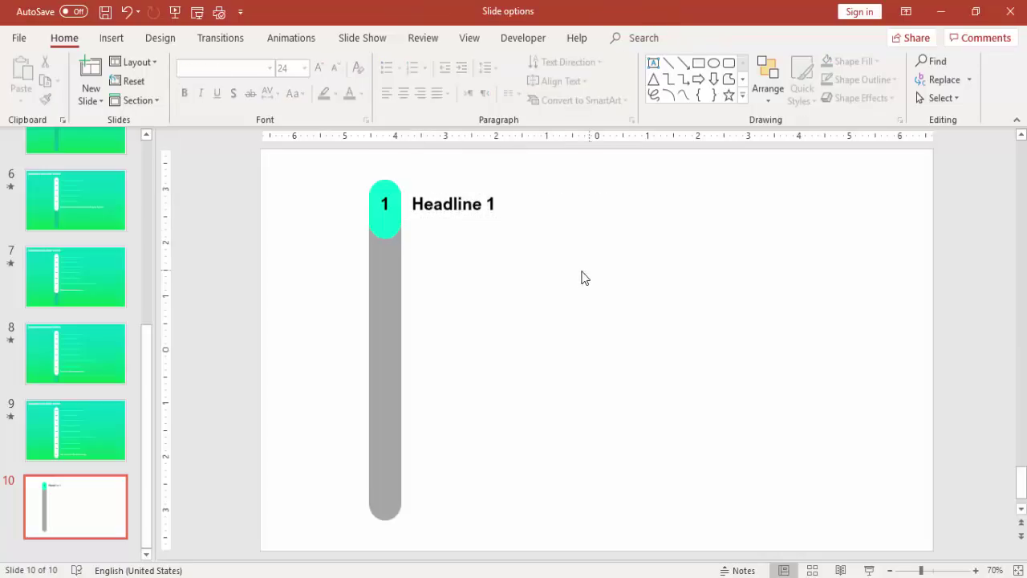
left_click(109, 494)
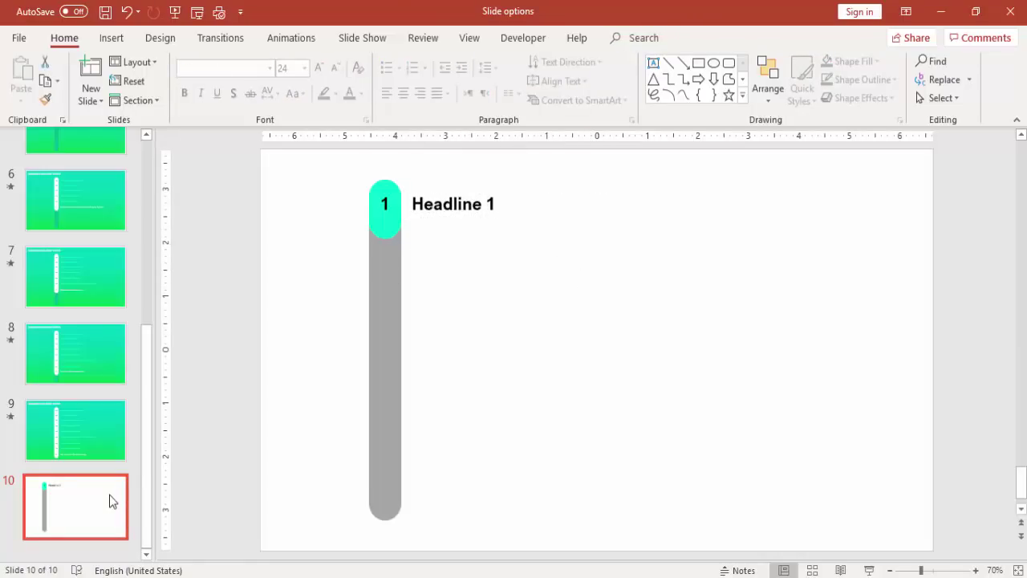
Duplicate slide 10 as slide 11 and lengthen the teal bar downward.
right_click(109, 494)
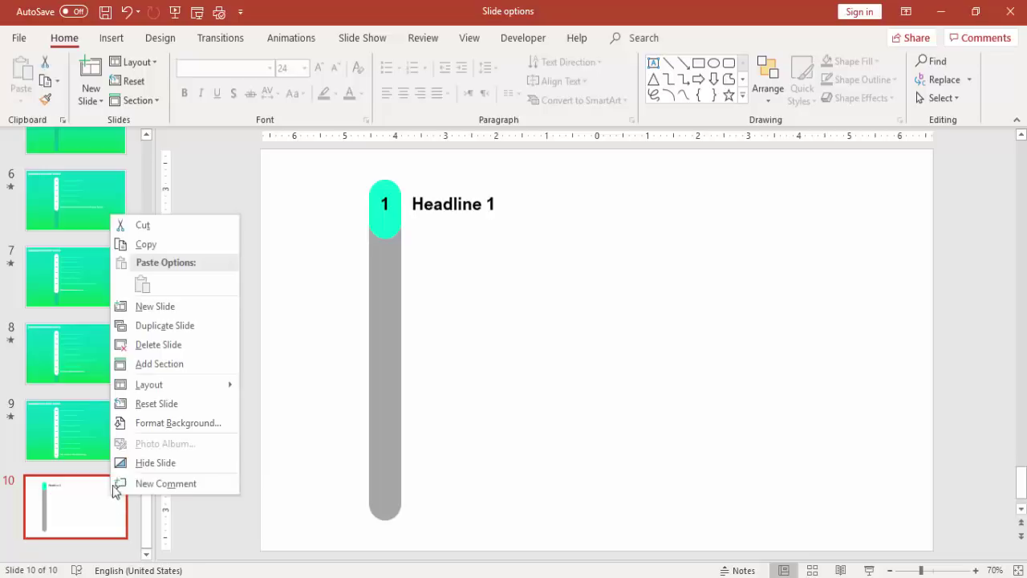
left_click(196, 319)
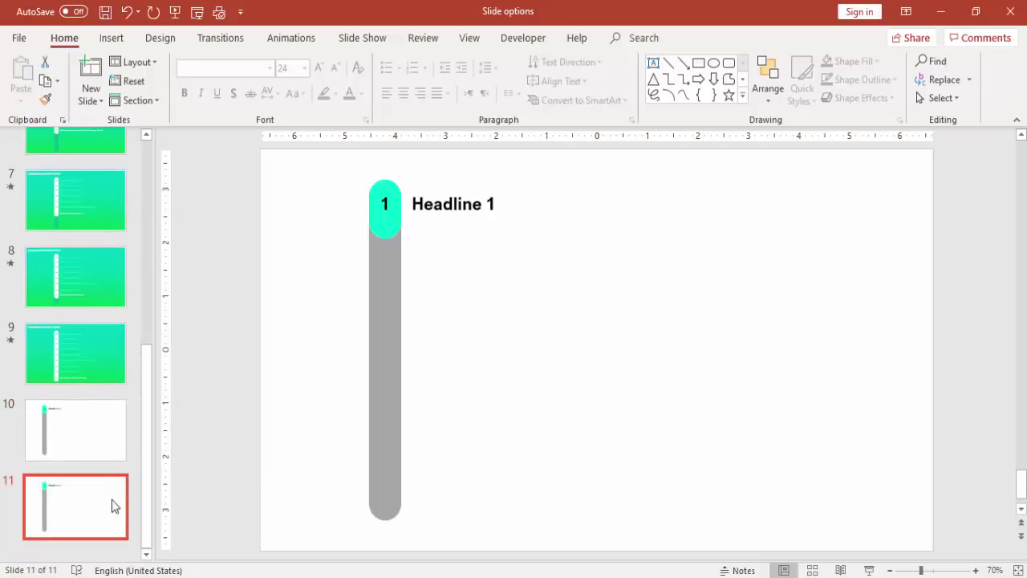
left_click(381, 230)
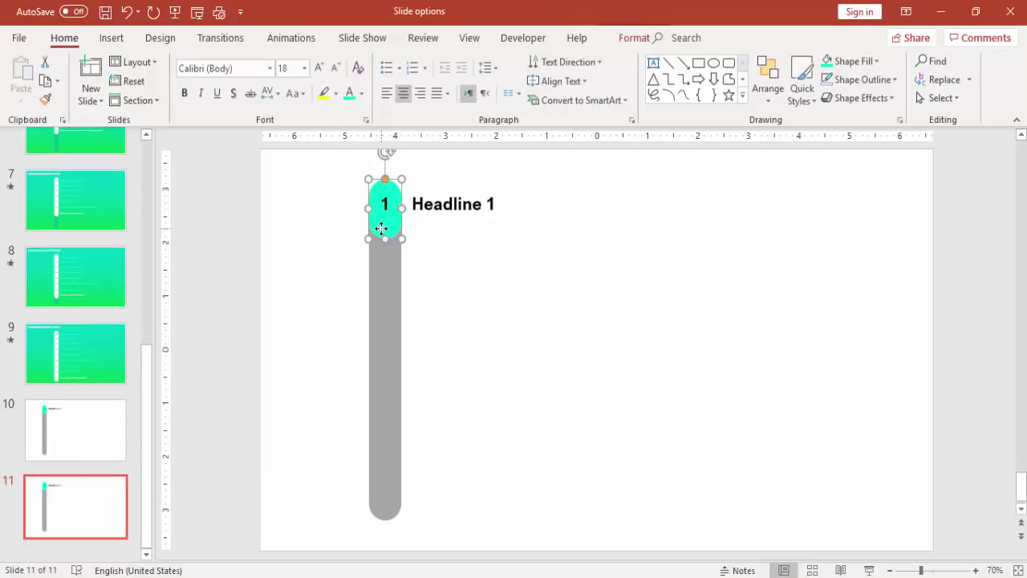
left_click_drag(385, 239, 383, 288)
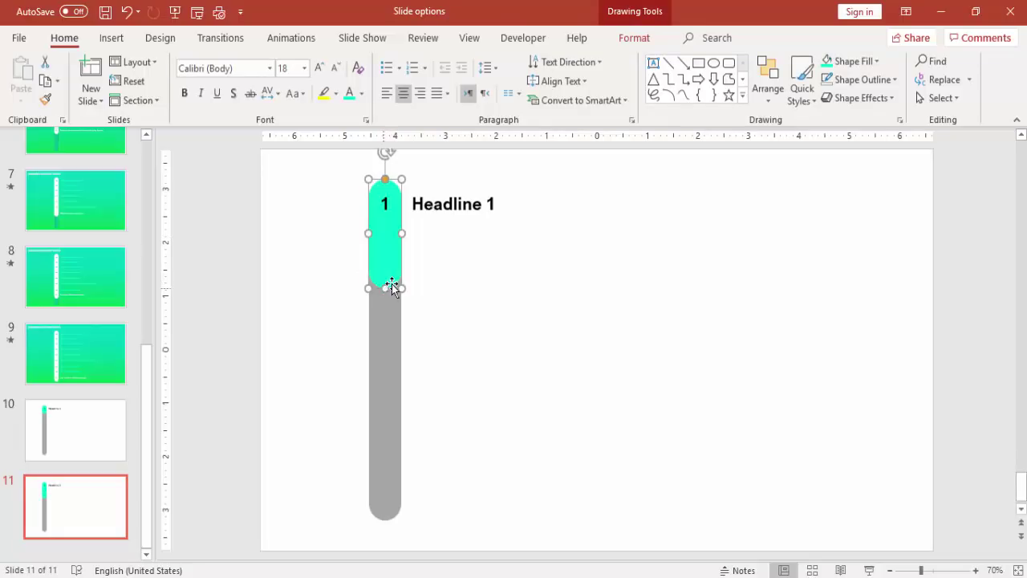
left_click(433, 272)
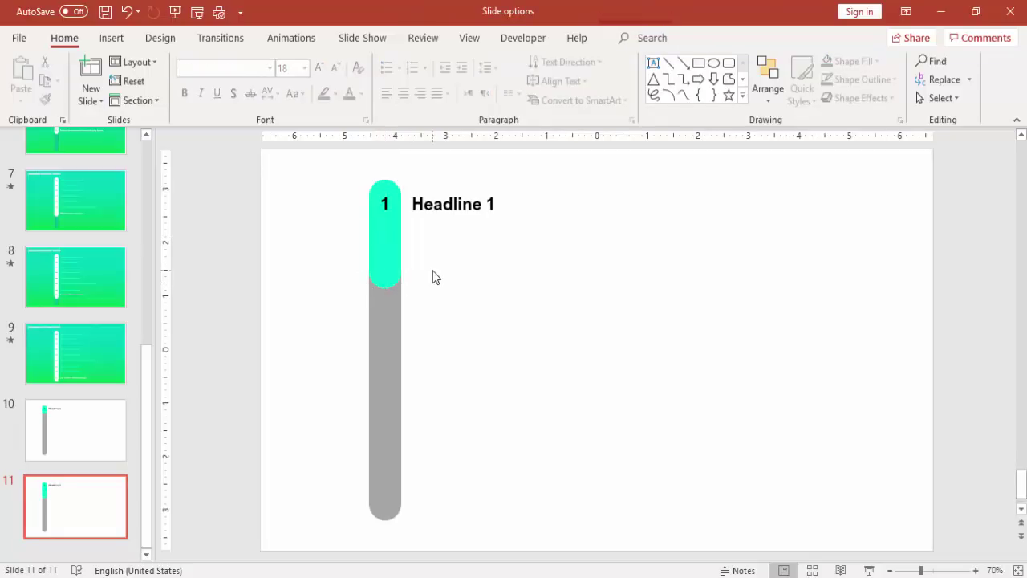
Copy the 1 and Headline 1 pair and place it below the first entry.
left_click(389, 204)
left_click(463, 202, "shift")
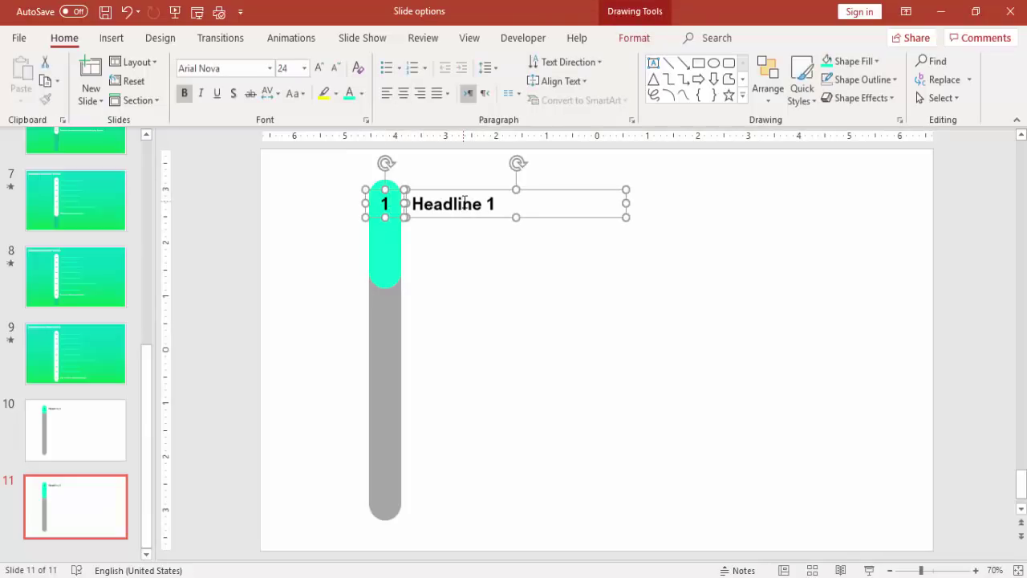
key("ctrl+d")
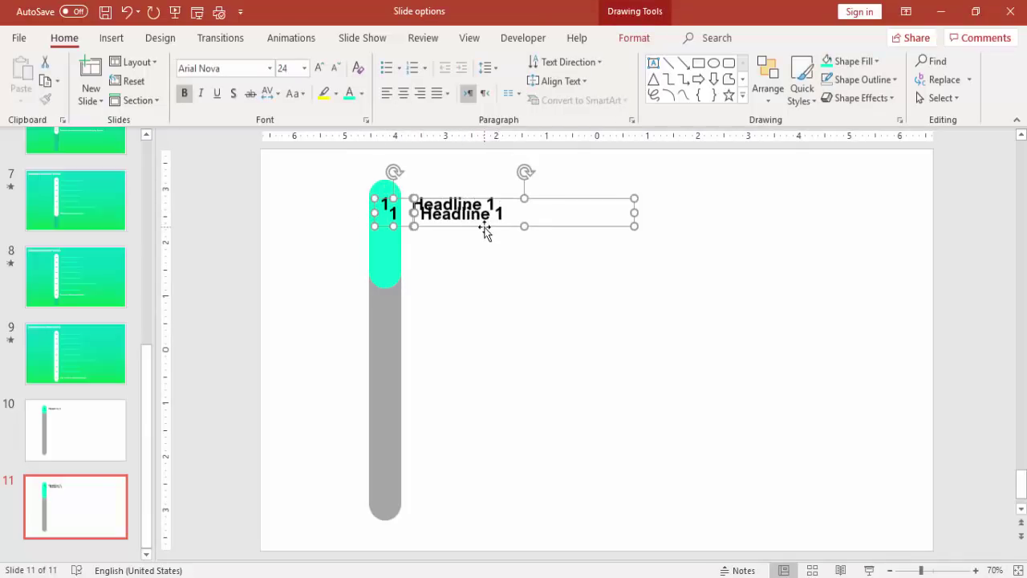
left_click_drag(484, 230, 477, 268)
left_click(543, 345)
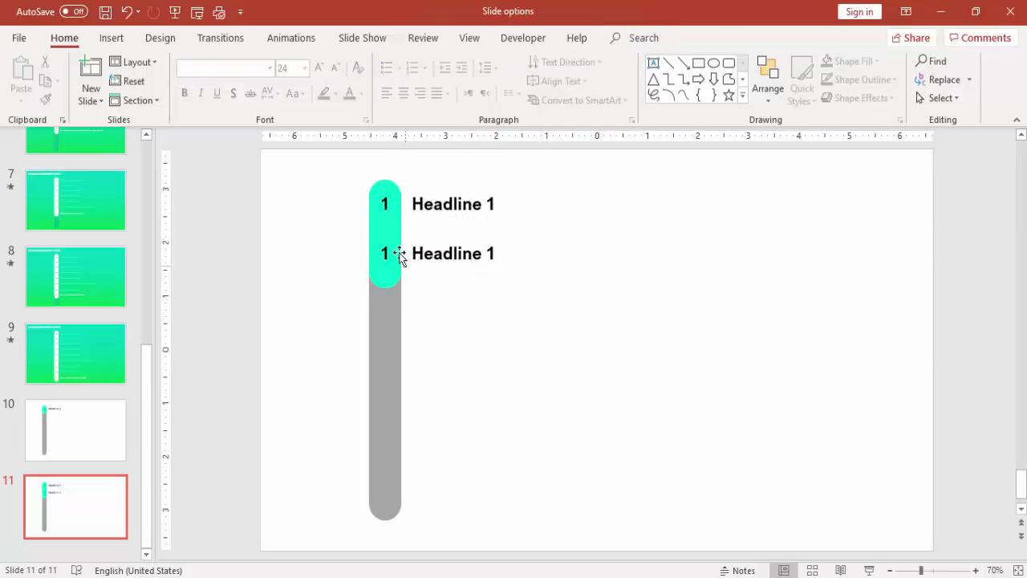
Change the copied pair to read 2 and Headline 2.
left_click(382, 258)
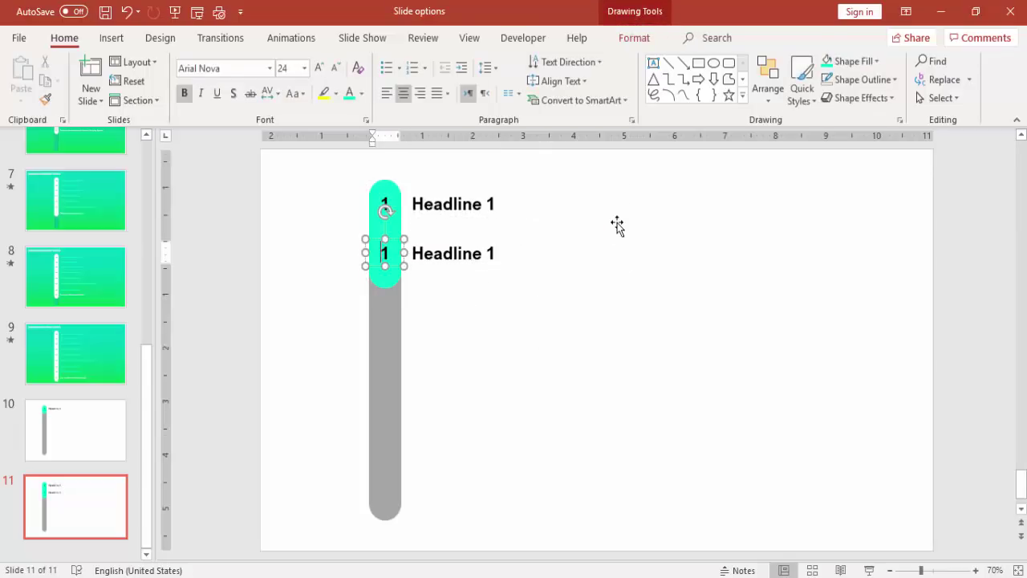
key("Delete")
type("2")
left_click(488, 260)
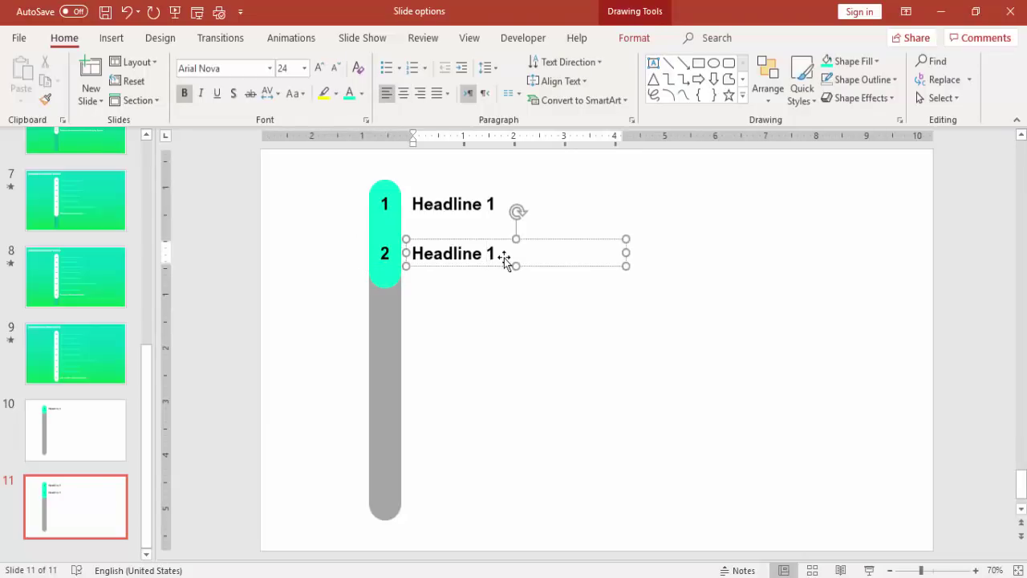
key("Delete")
type("2")
left_click(463, 362)
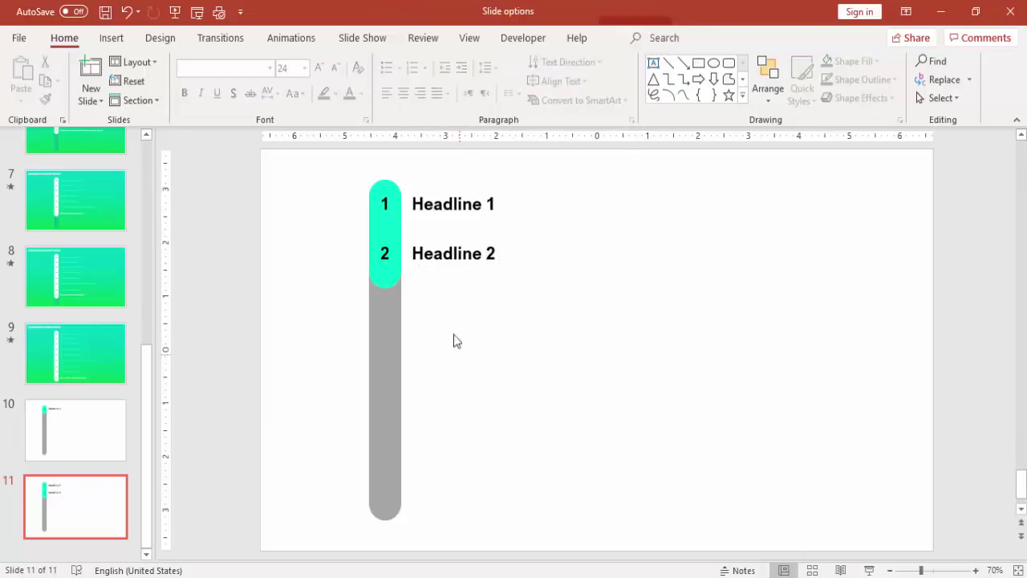
Turn Headline 1's text light gray.
left_click(442, 198)
left_click(434, 189)
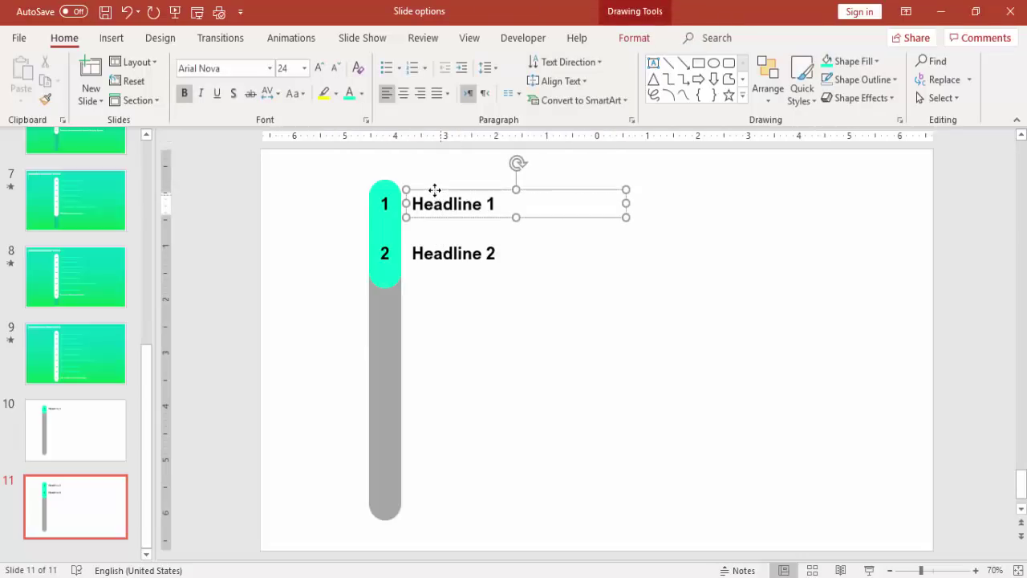
left_click(362, 93)
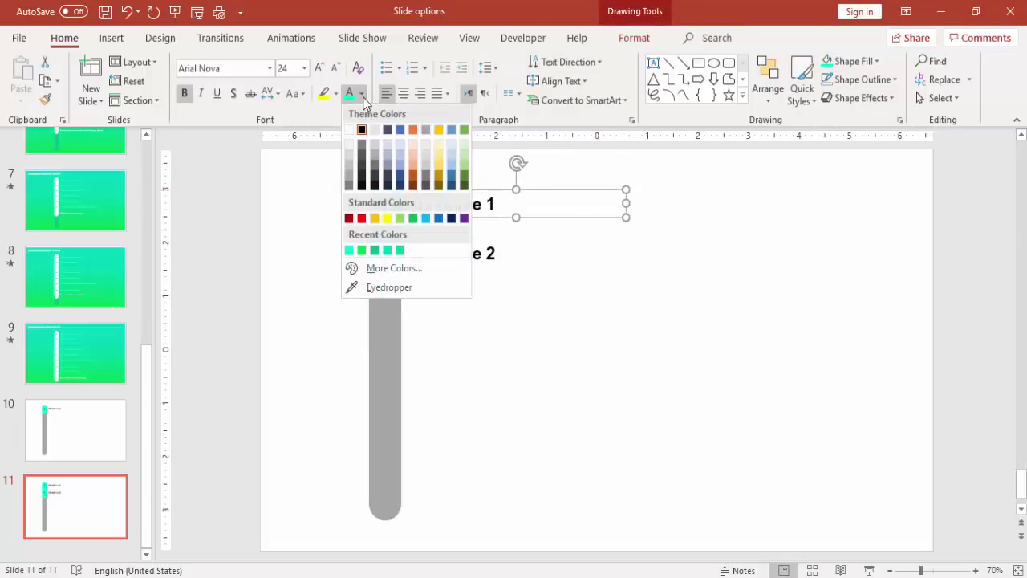
left_click(349, 169)
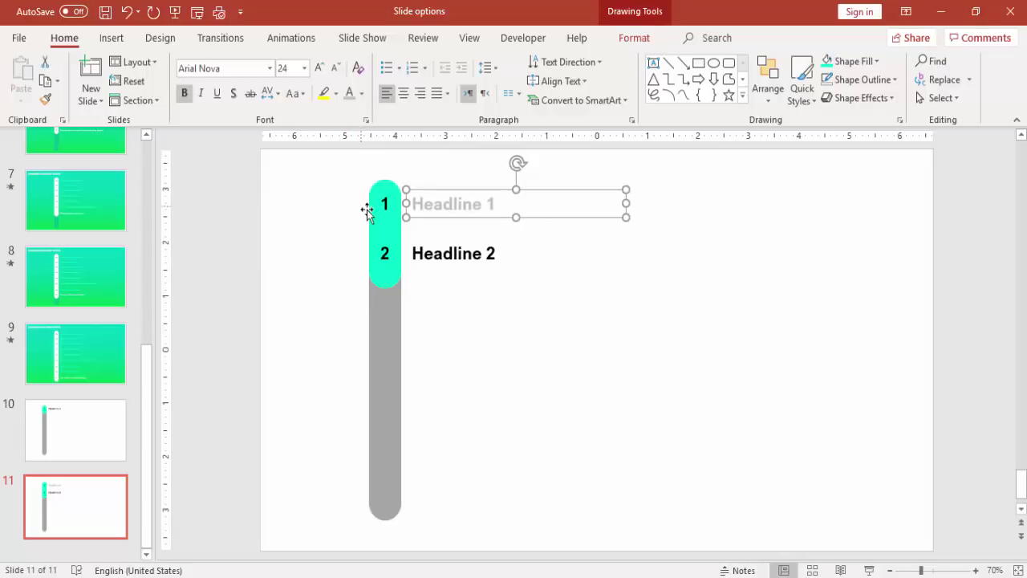
Change the number 1 beside it into a Webdings checkmark.
left_click(386, 204)
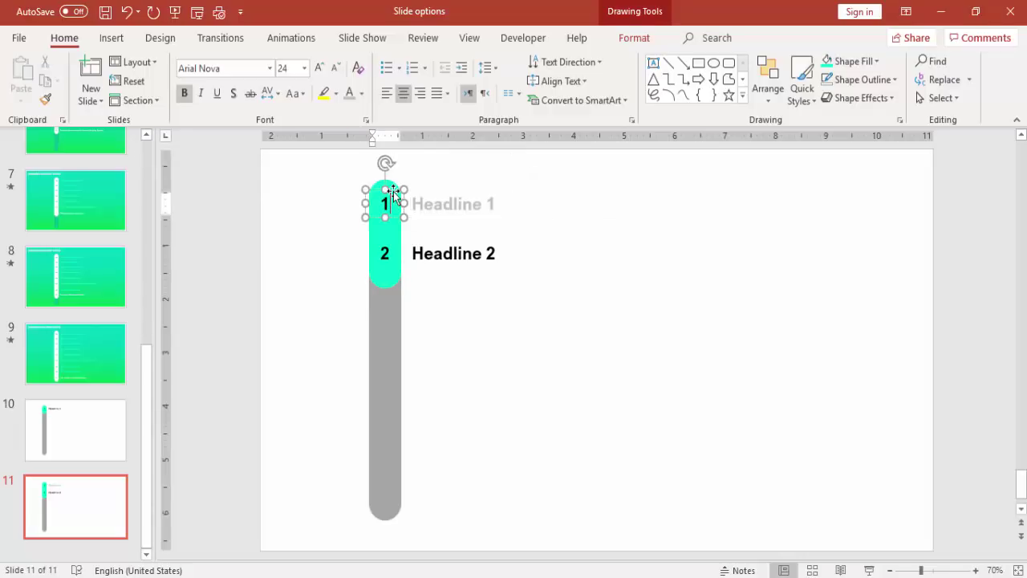
left_click(393, 191)
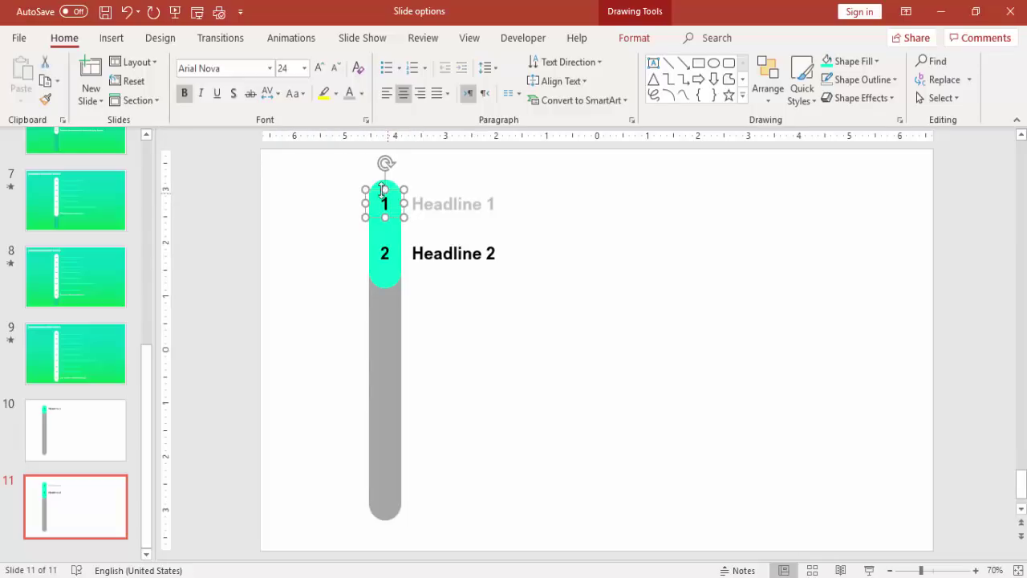
left_click(239, 71)
type("Webdings")
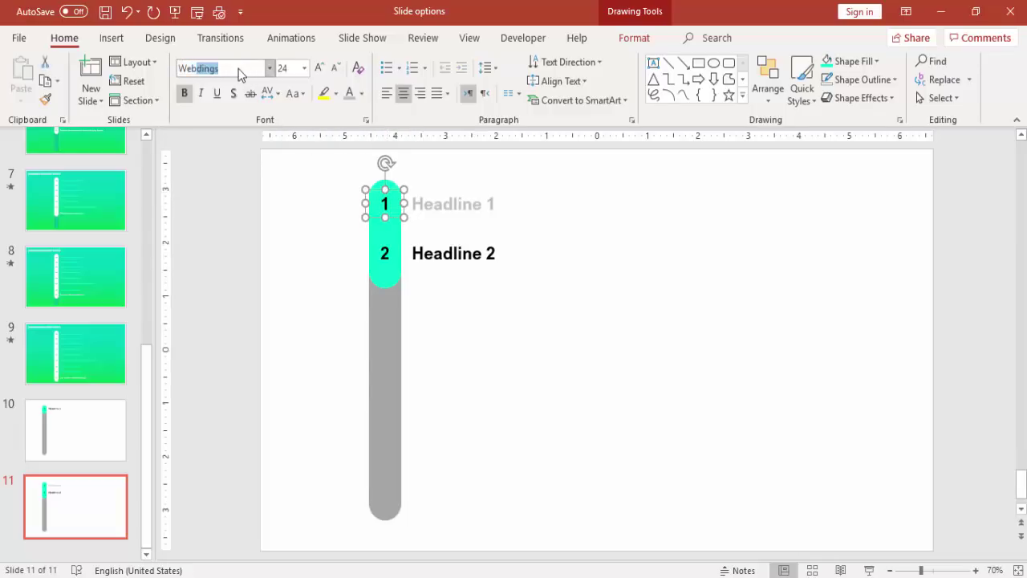
key("Return")
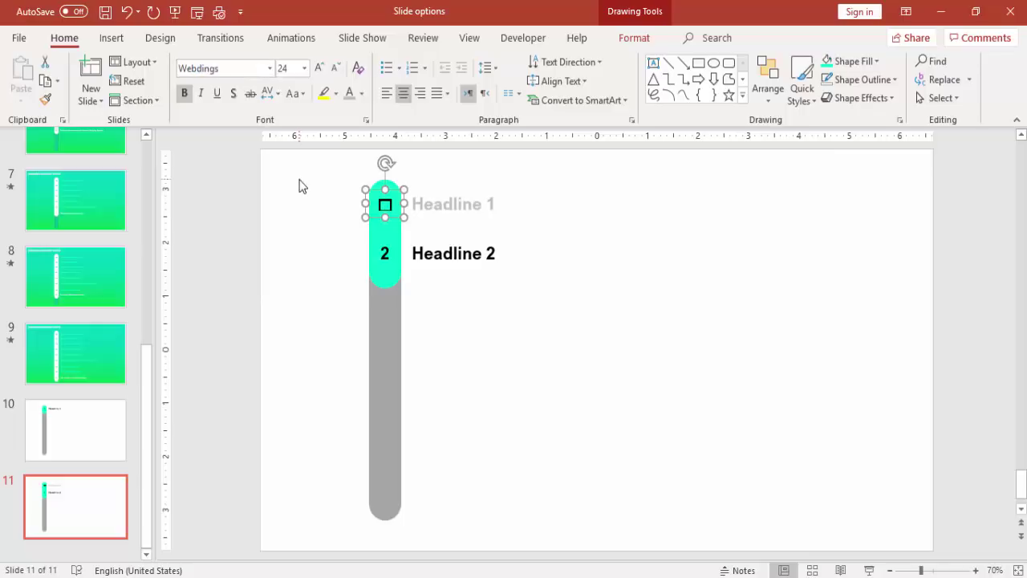
left_click(394, 205)
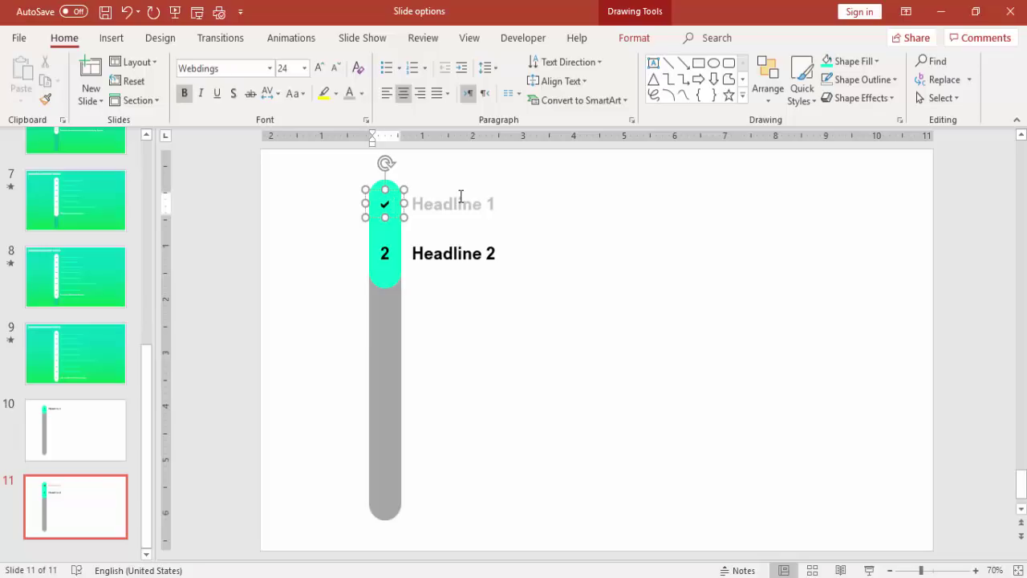
left_click(556, 280)
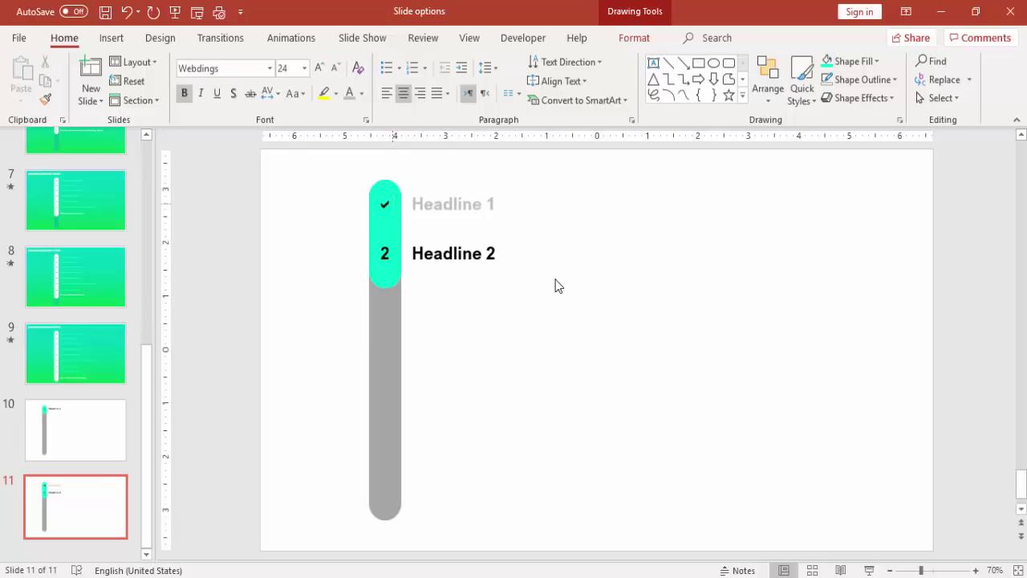
left_click(52, 498)
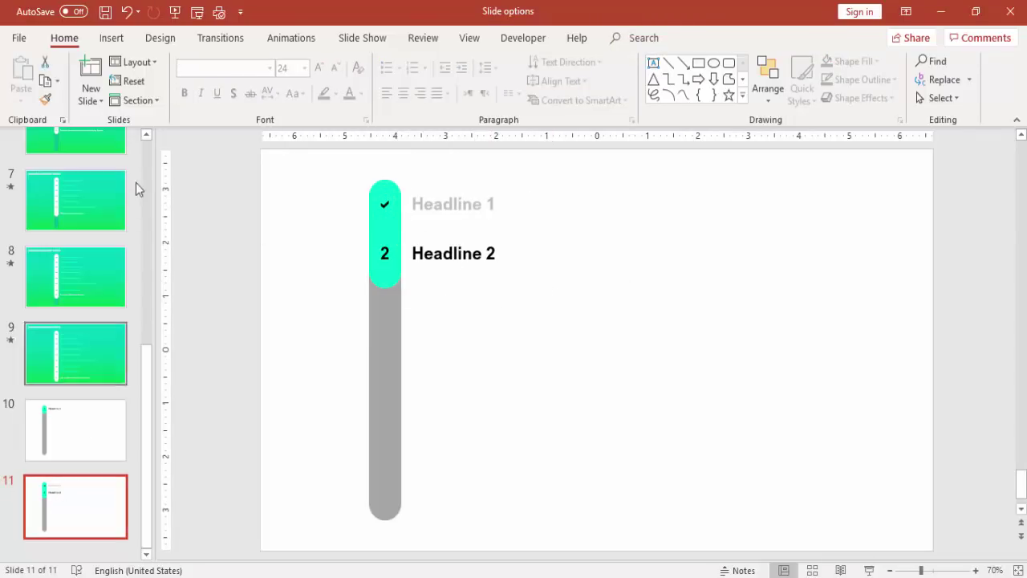
Apply the Morph transition to slide 11.
left_click(203, 40)
left_click(155, 75)
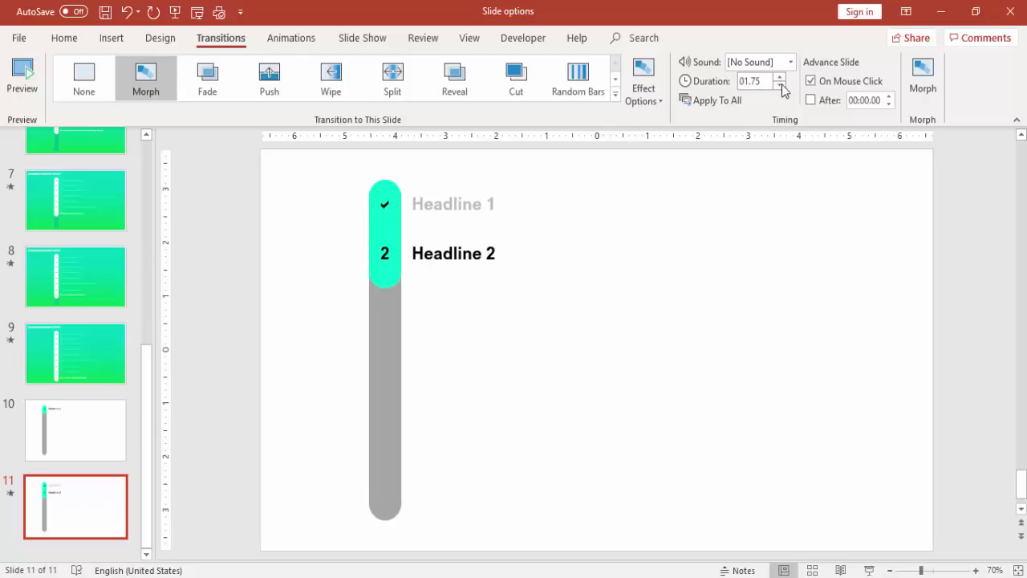
left_click(96, 424)
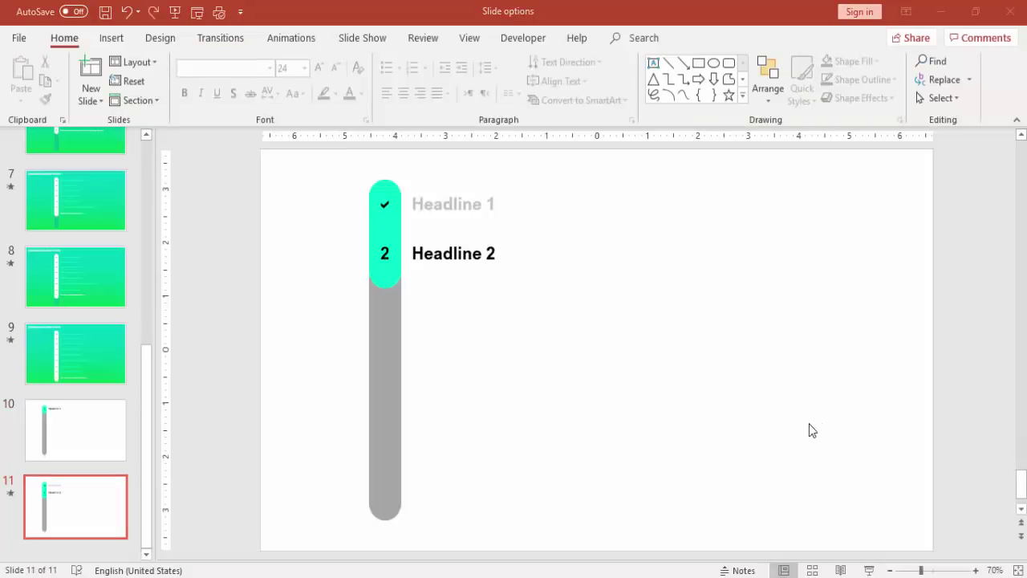
Shrink Headline 1 to 18 pt and nudge it down beside the tick.
left_click(454, 201)
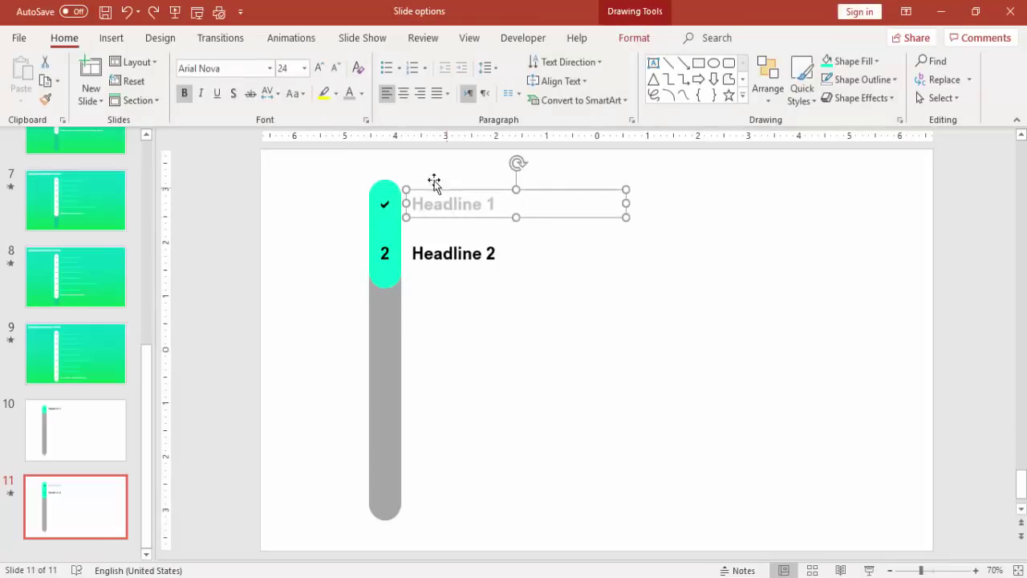
left_click(335, 69)
left_click(336, 69)
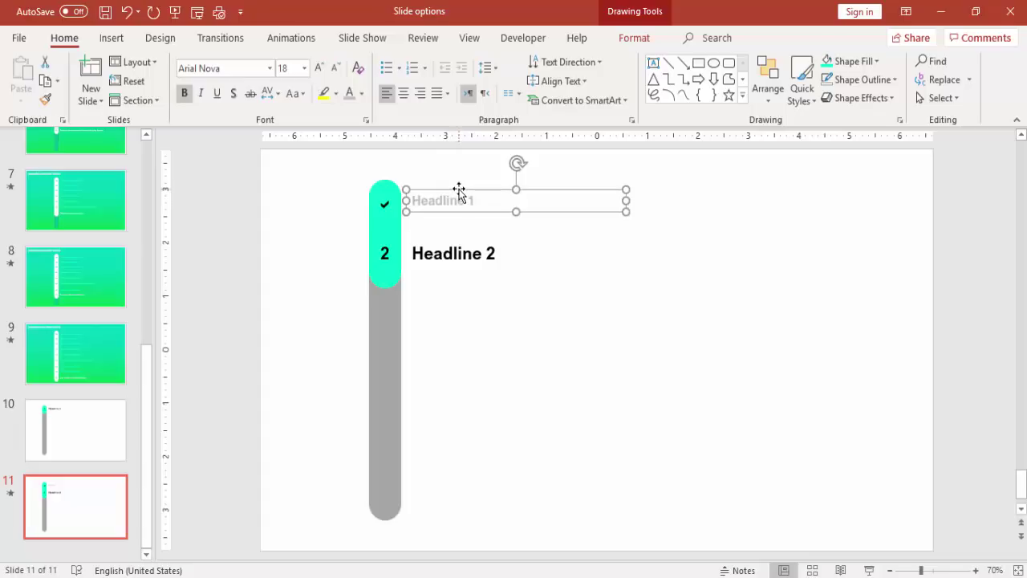
left_click_drag(459, 193, 459, 195)
left_click(492, 294)
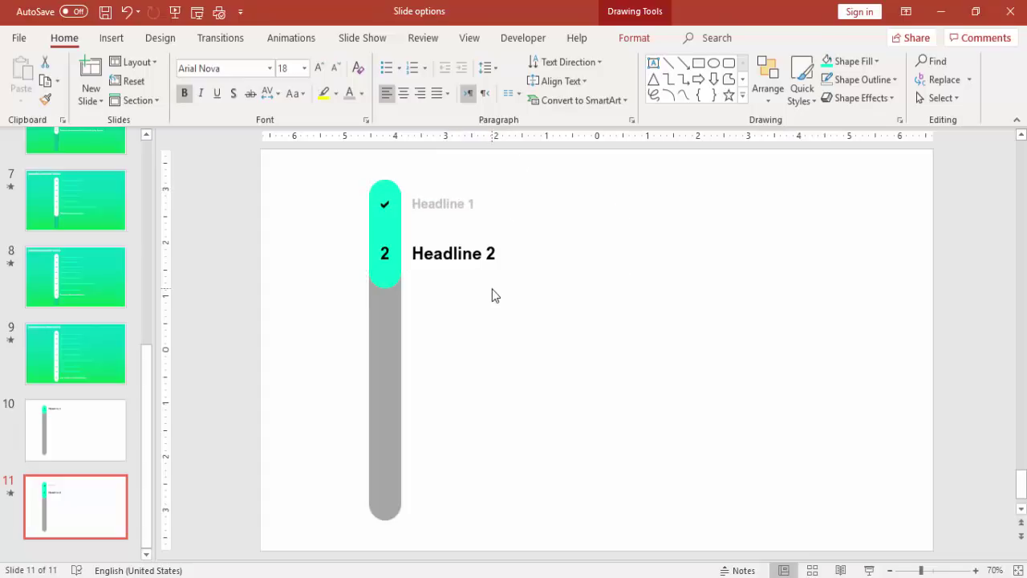
Duplicate slide 11 as slide 12 and lengthen the teal bar for a third entry.
right_click(107, 507)
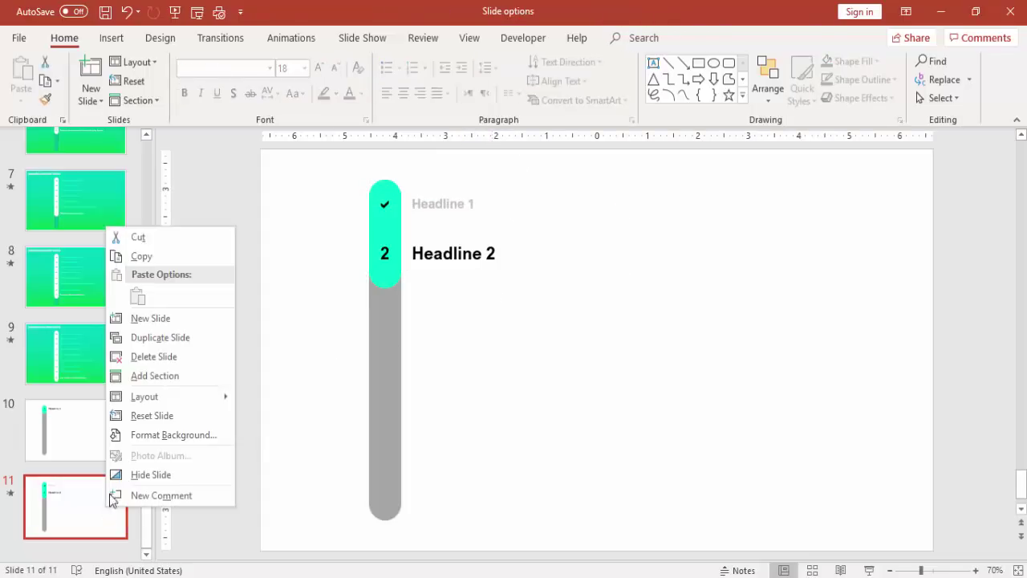
left_click(196, 337)
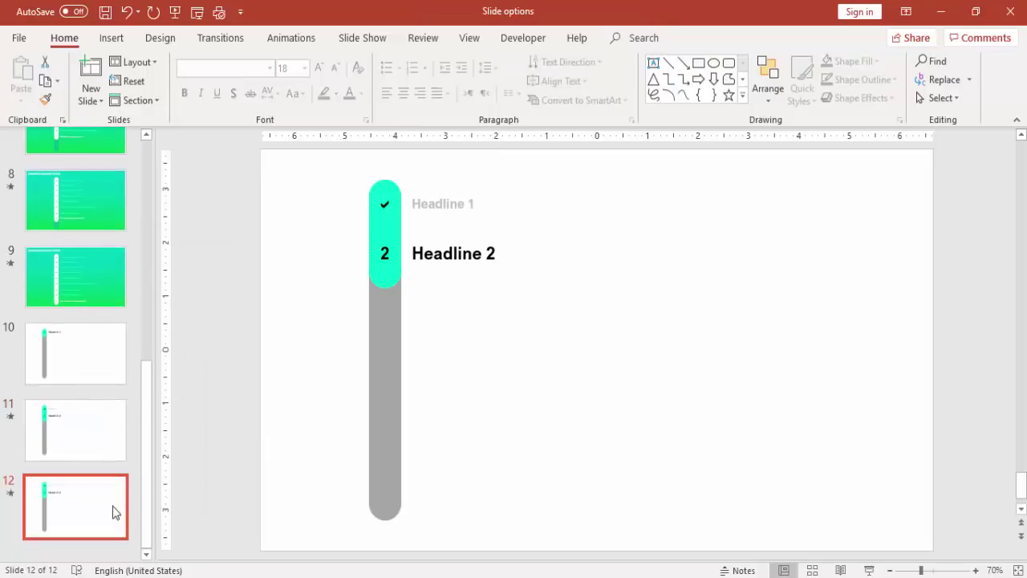
left_click(391, 285)
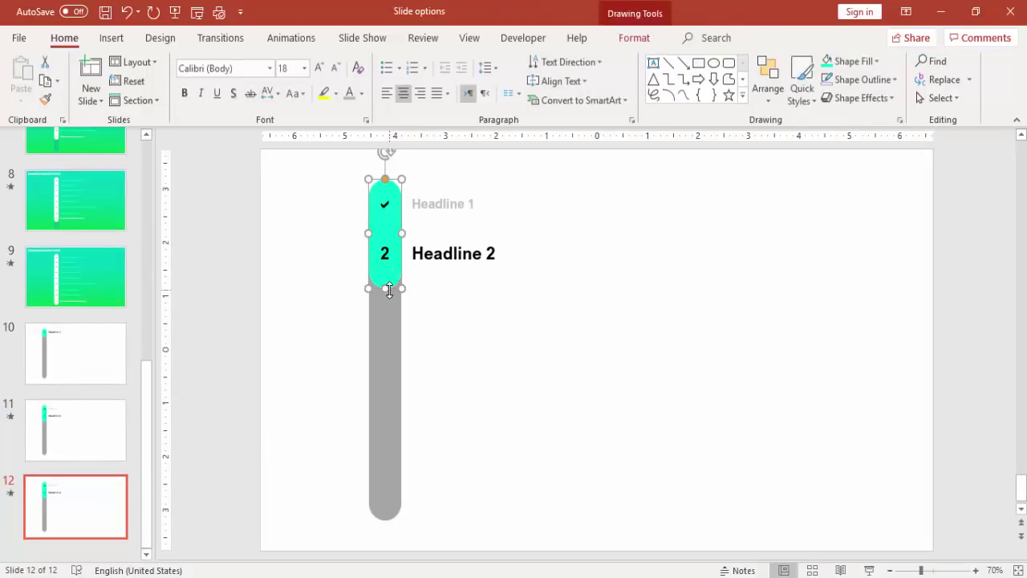
left_click_drag(389, 290, 384, 349)
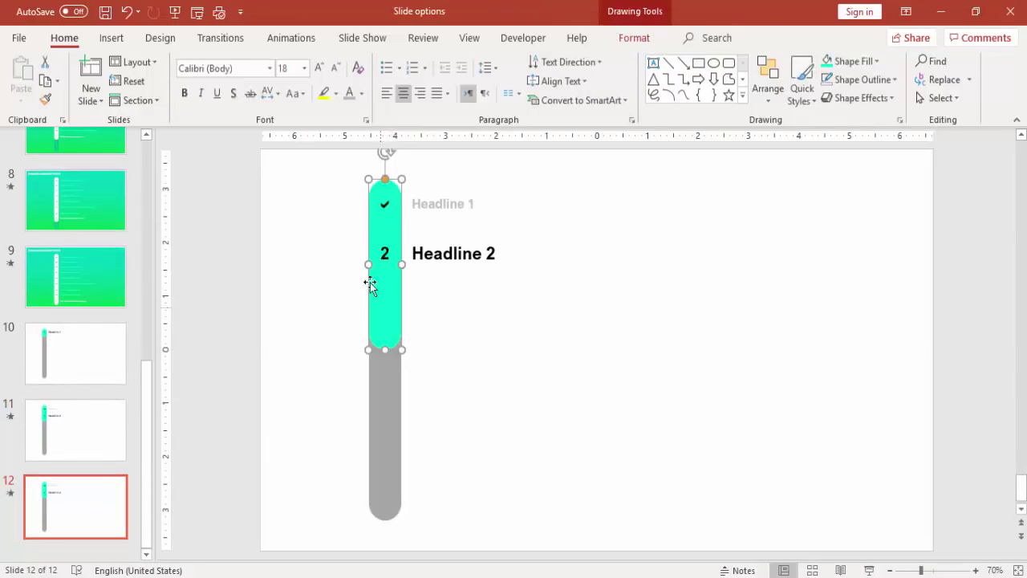
left_click(340, 254)
Copy the 2 and Headline 2 pair below the original.
left_click(384, 254)
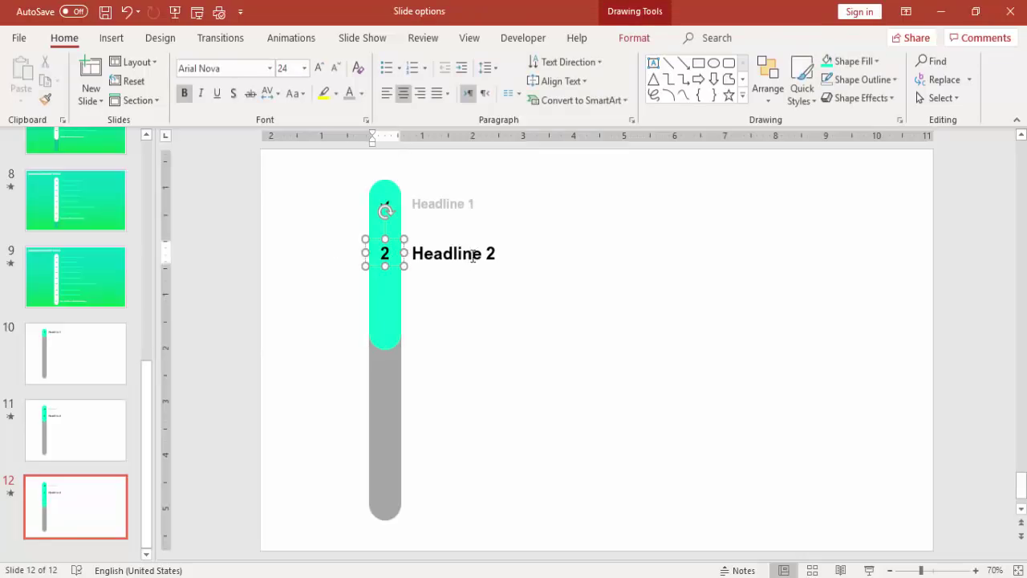
left_click(529, 253, "shift")
left_click_drag(529, 253, 533, 296)
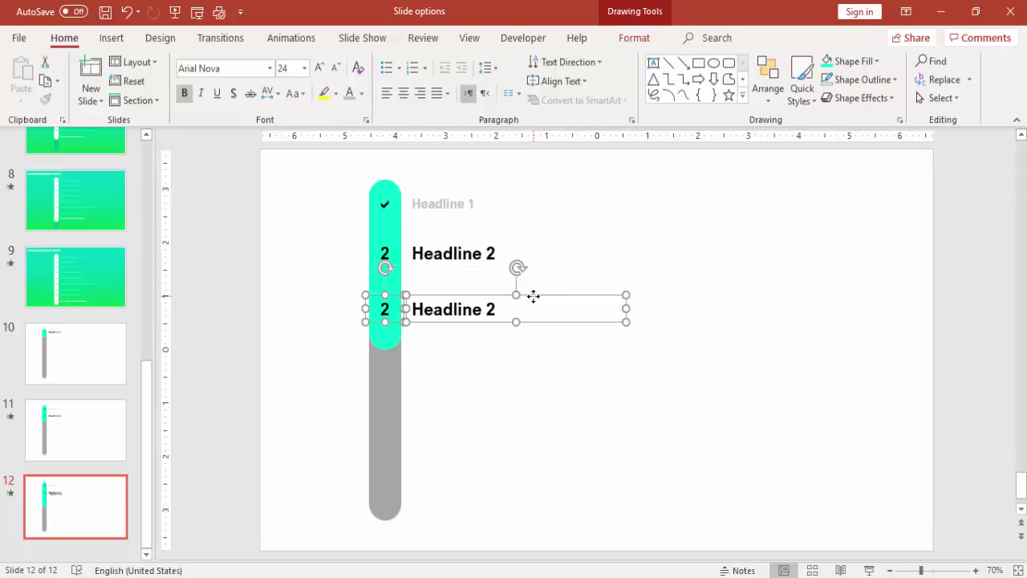
left_click(708, 319)
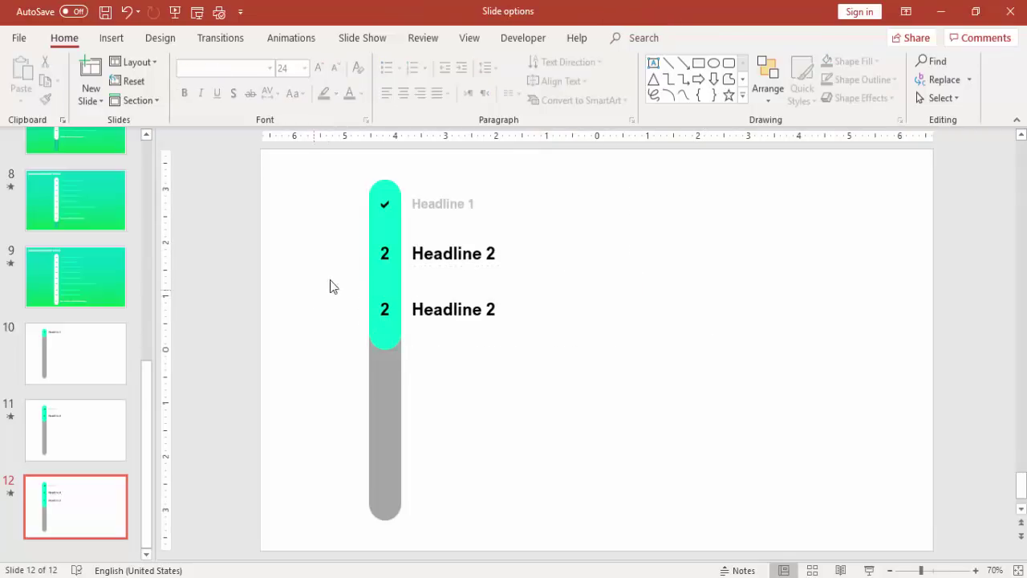
Replace the upper 2 with a Webdings checkmark.
left_click(388, 254)
key("BackSpace")
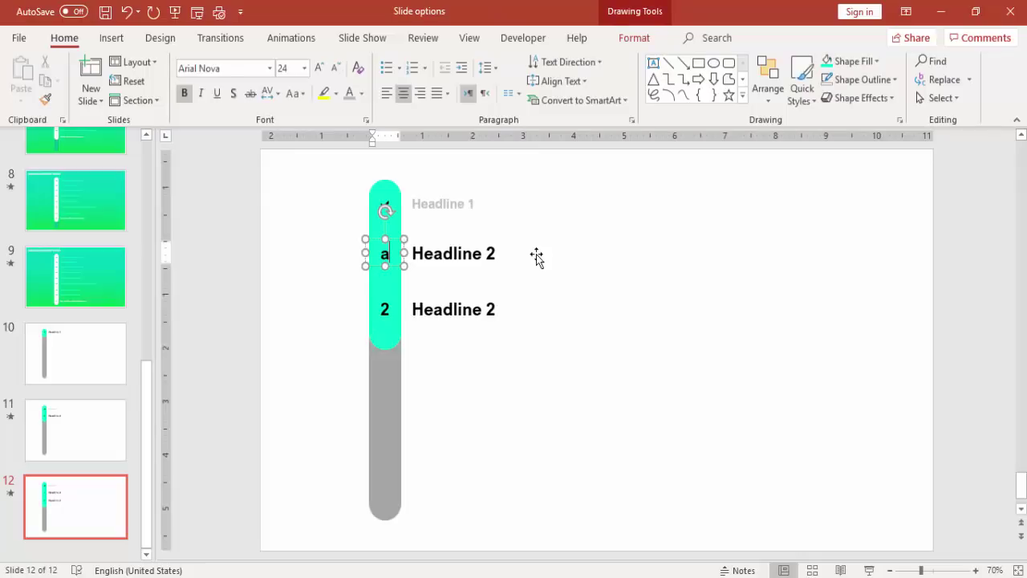
left_click(389, 236)
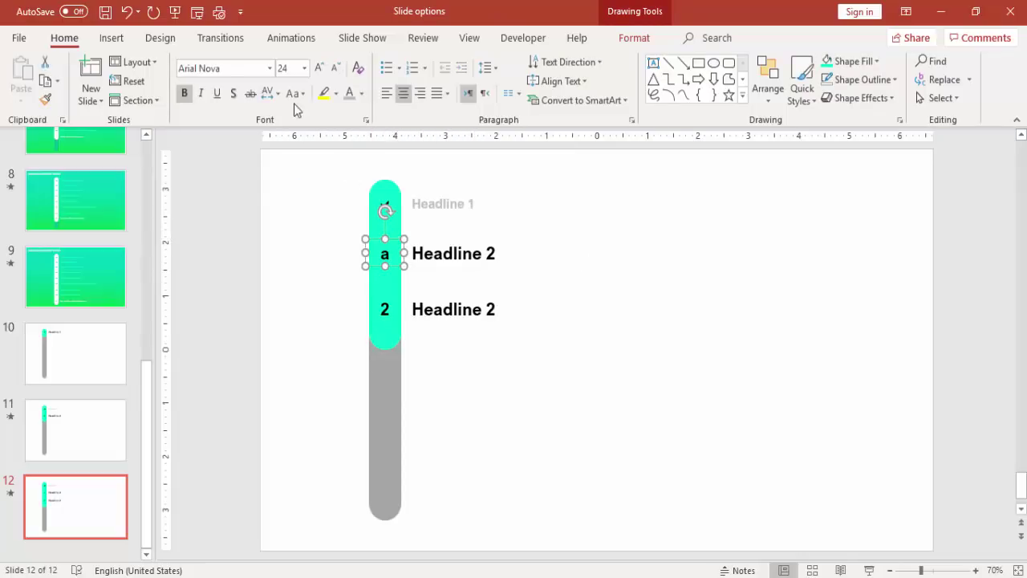
left_click(249, 71)
type("webdings")
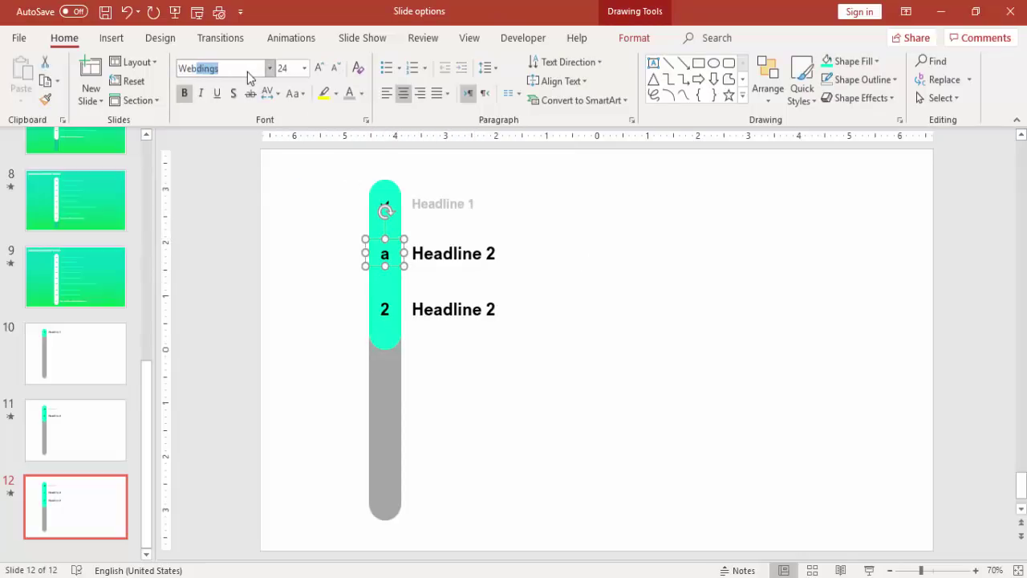
key("Return")
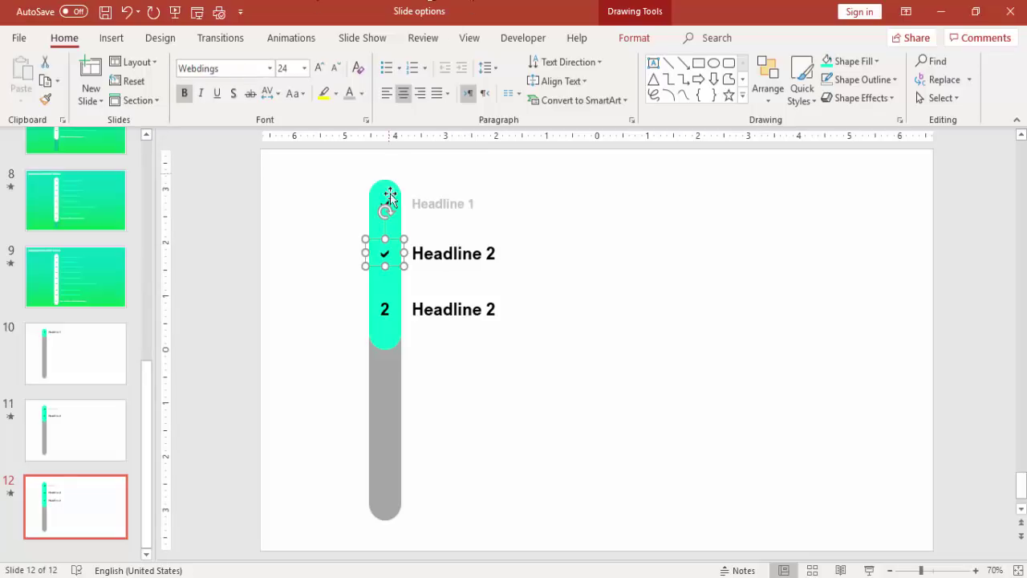
Paint Headline 1's grey style onto Headline 2 and edit the lower row to 3 and Headline 3.
left_click(422, 201)
left_click(420, 196)
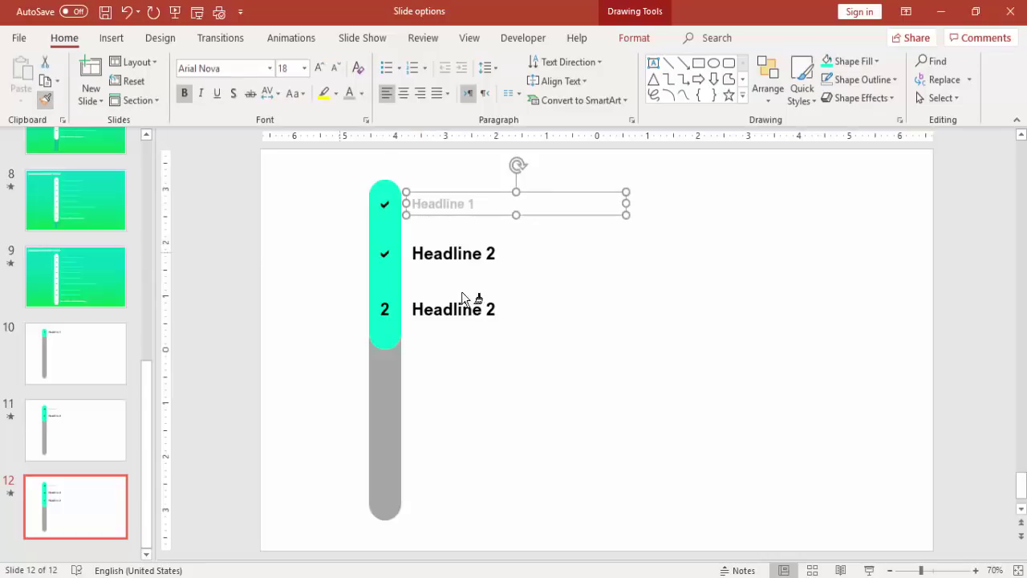
left_click(470, 256)
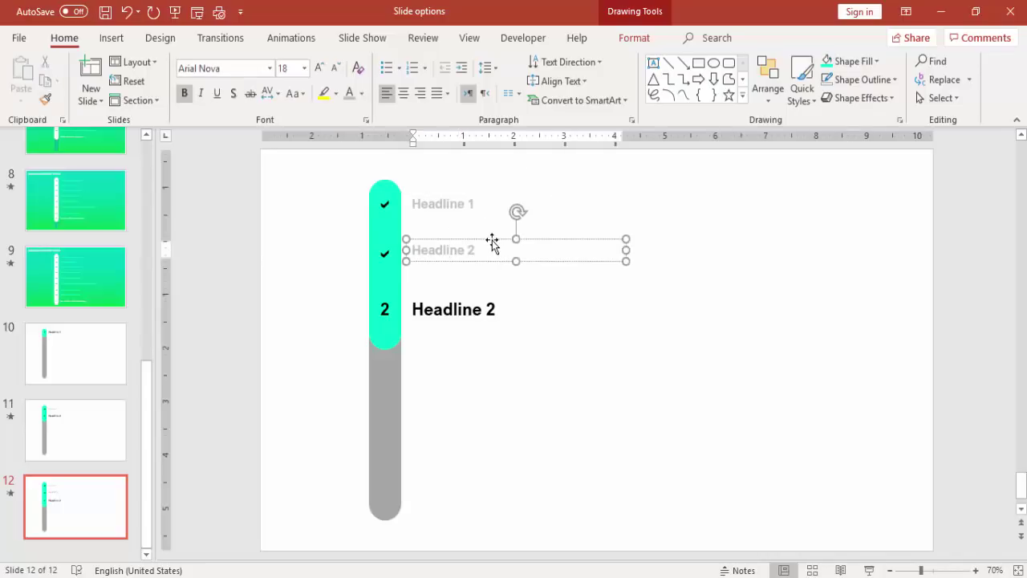
left_click(389, 310)
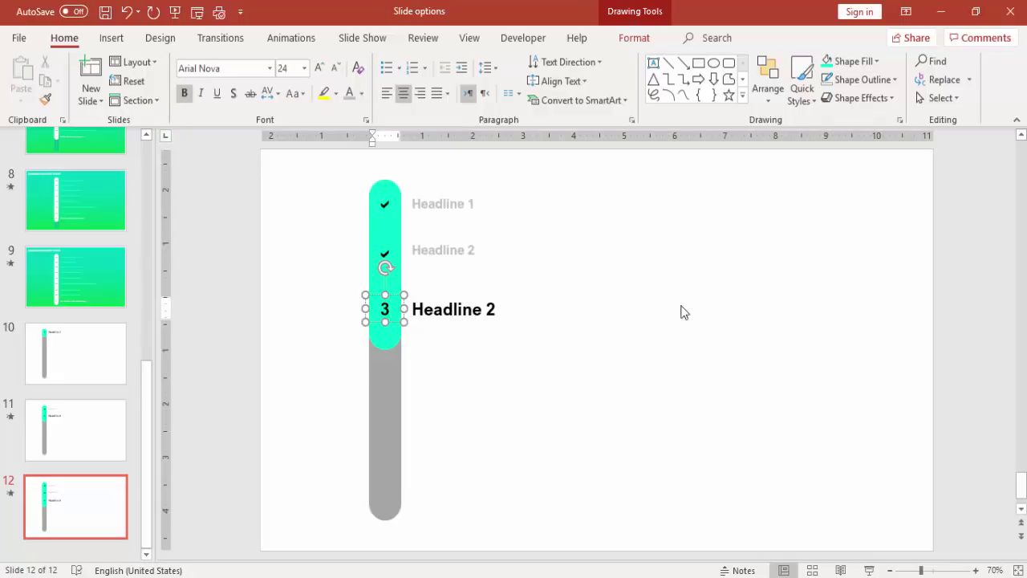
left_click(489, 309)
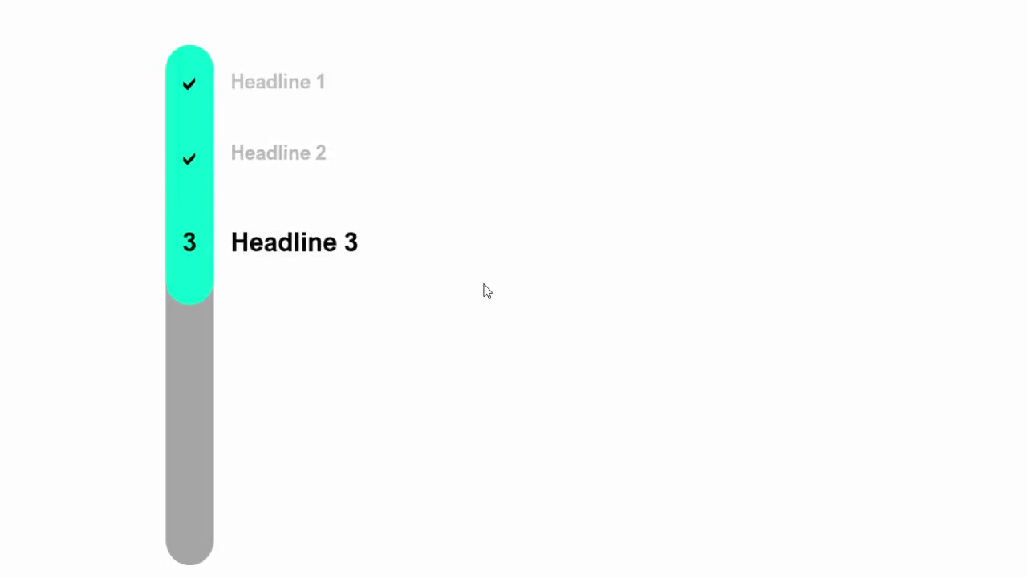
Exit the slide show and set the Morph duration on slides 11 and 12 to 1.00 second.
key("Escape")
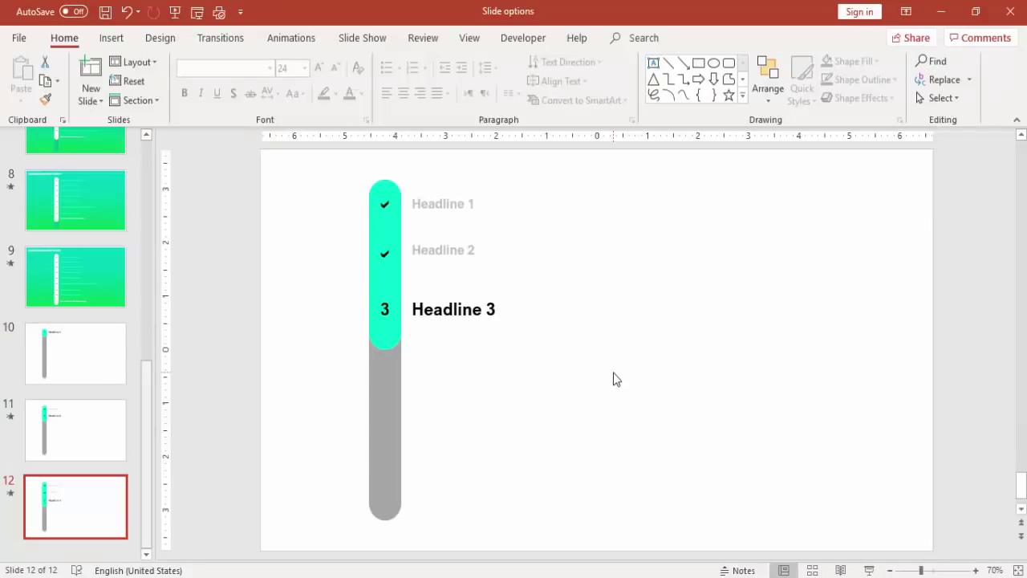
left_click(220, 38)
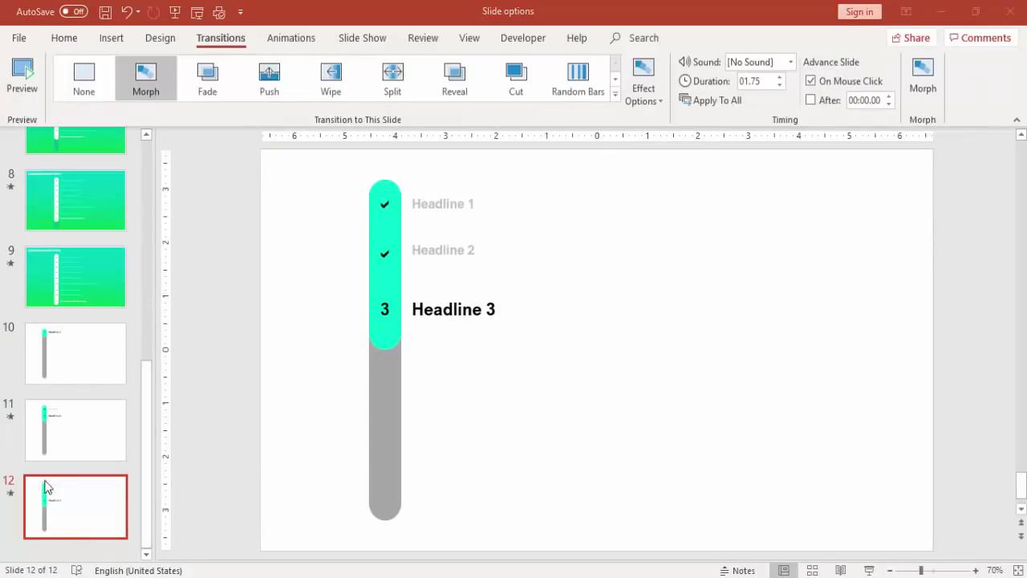
left_click(100, 452, "shift")
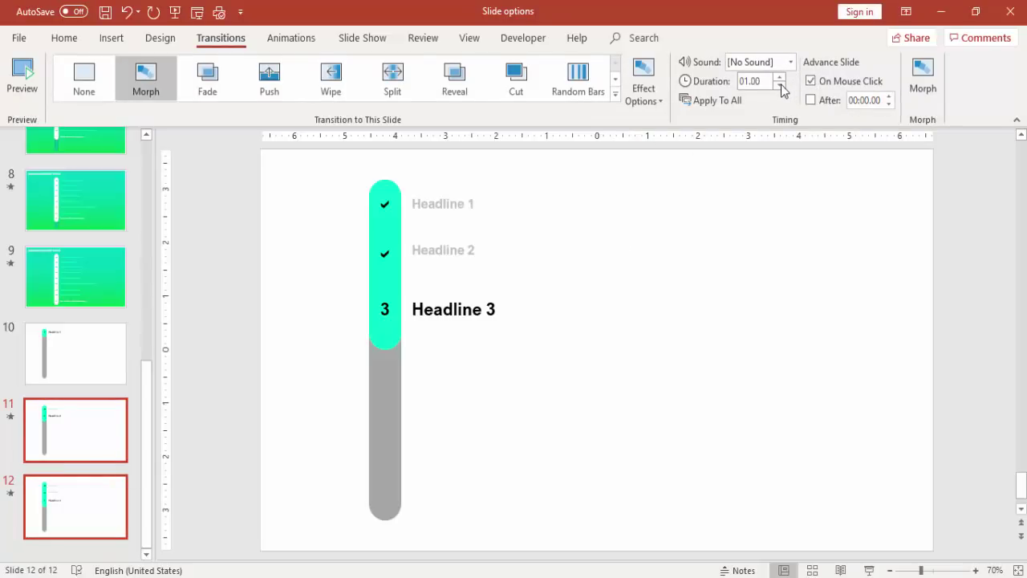
left_click(114, 504)
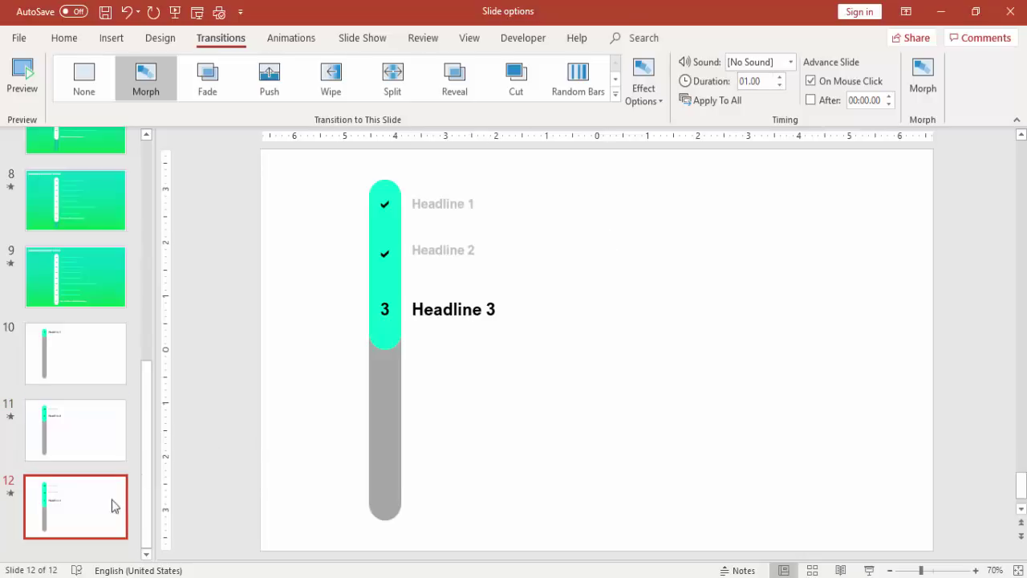
Duplicate slide 12 as slide 13 and lengthen the teal bar further down.
right_click(90, 514)
left_click(156, 345)
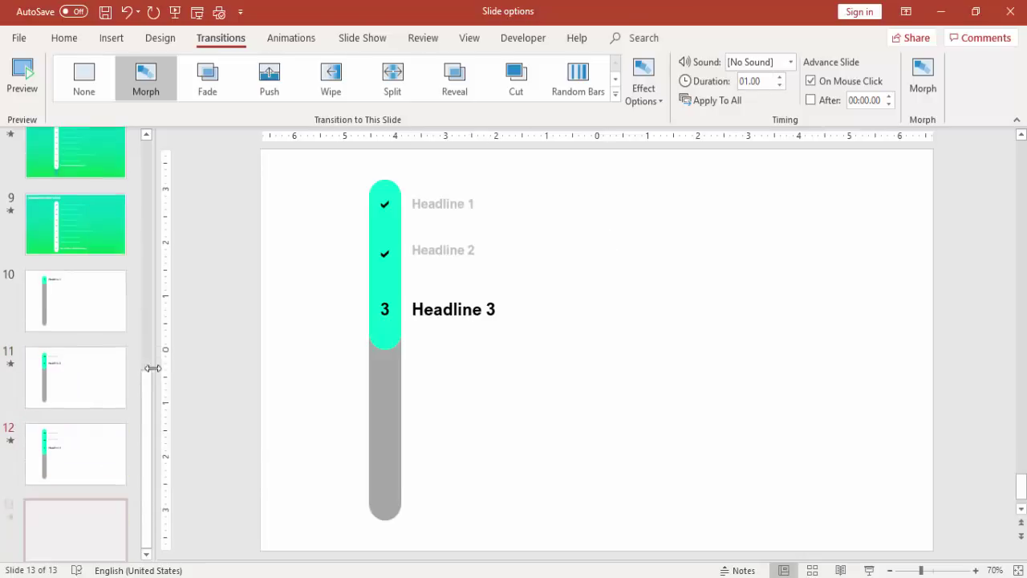
left_click(387, 346)
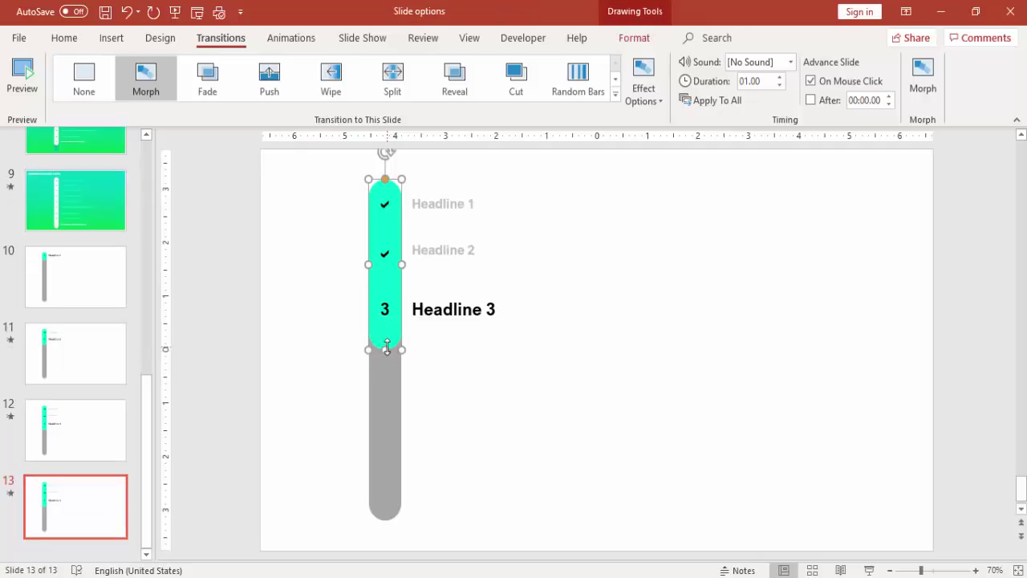
left_click_drag(387, 349, 386, 434)
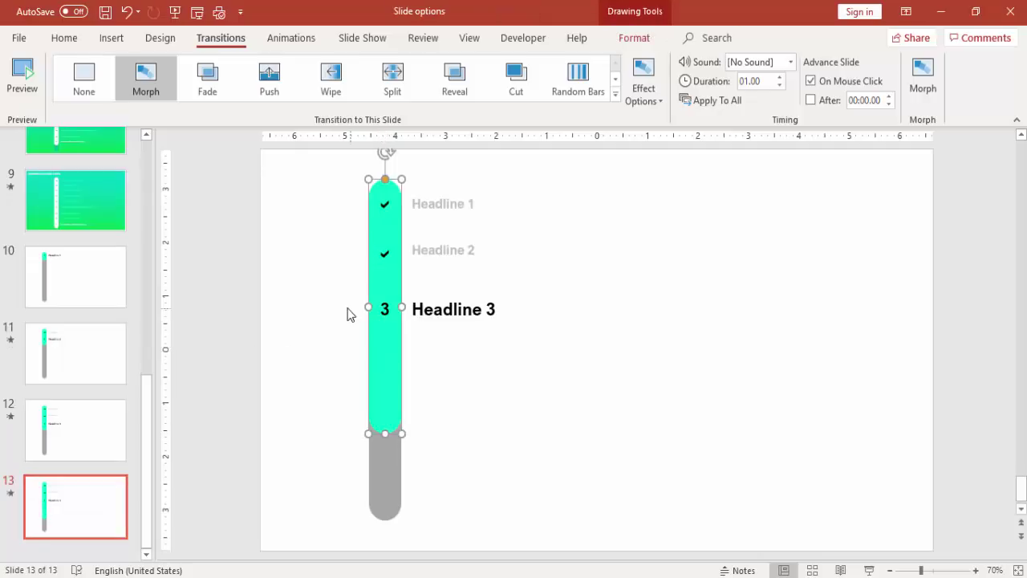
Copy the 3 and Headline 3 row below the original.
left_click(348, 314)
left_click(385, 309)
left_click(484, 309, "shift")
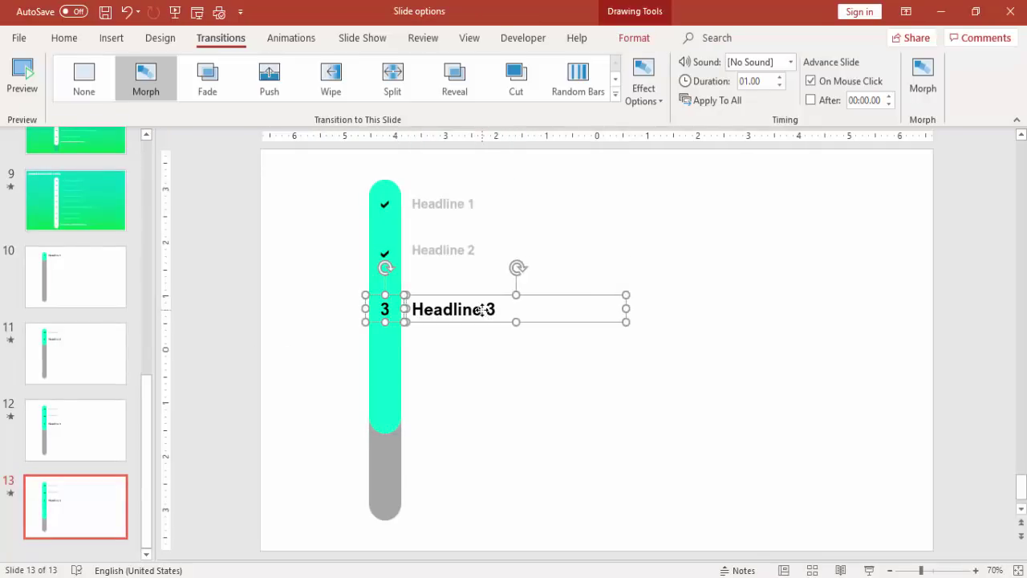
left_click_drag(482, 310, 499, 358)
left_click(566, 335)
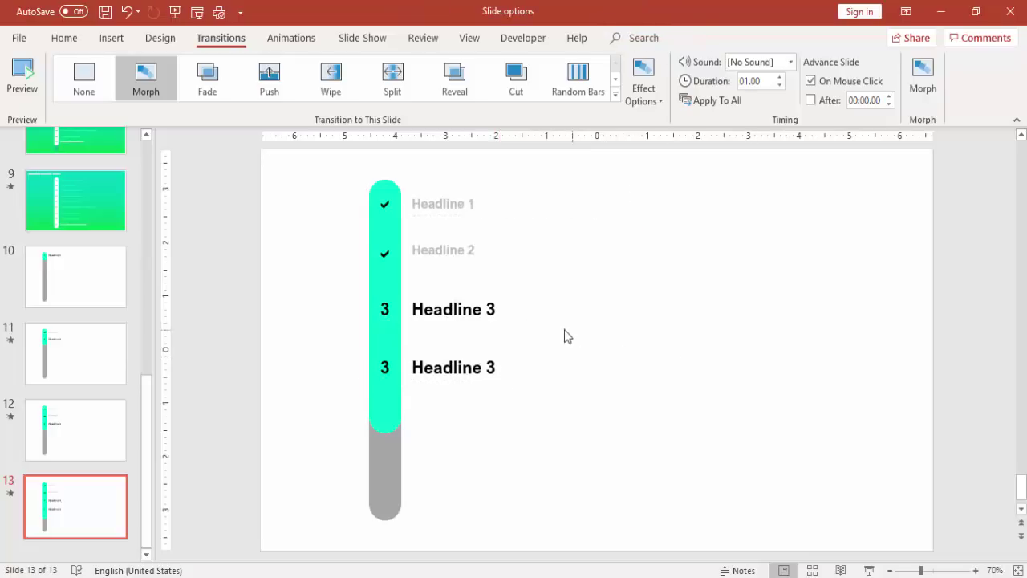
left_click(496, 309)
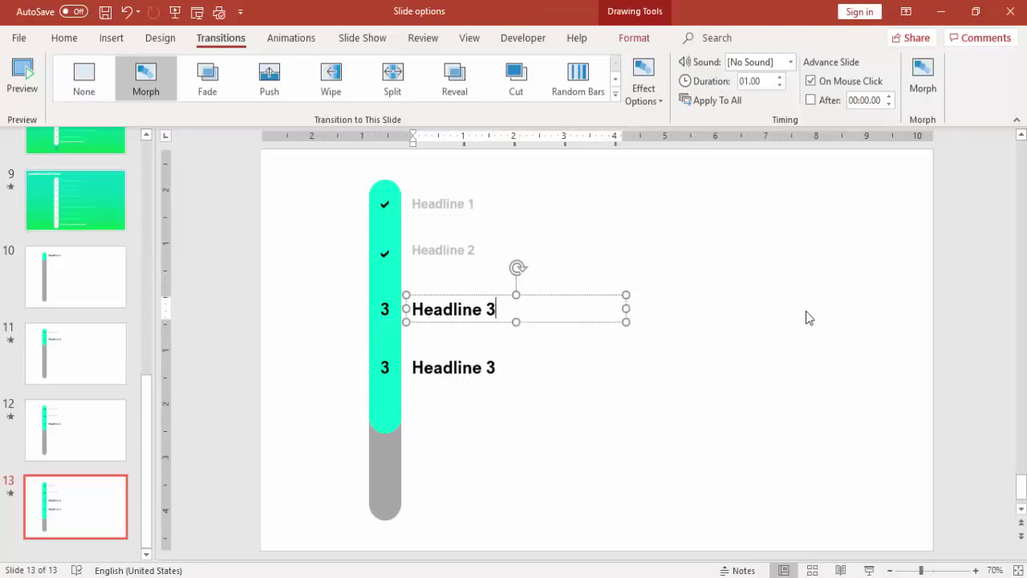
Paint Headline 2's grey style onto the upper Headline 3.
left_click(429, 250)
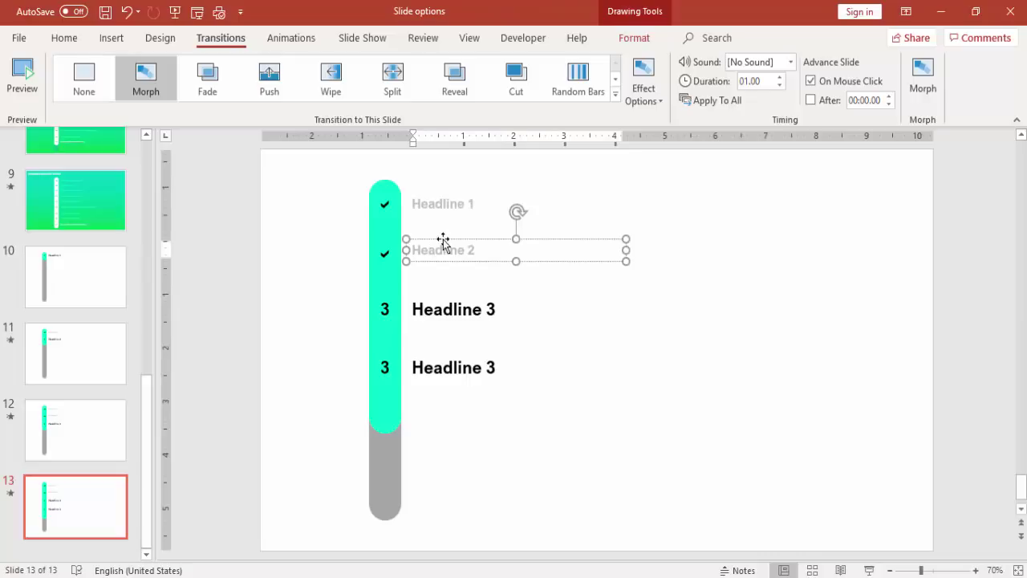
key("Escape")
left_click(64, 38)
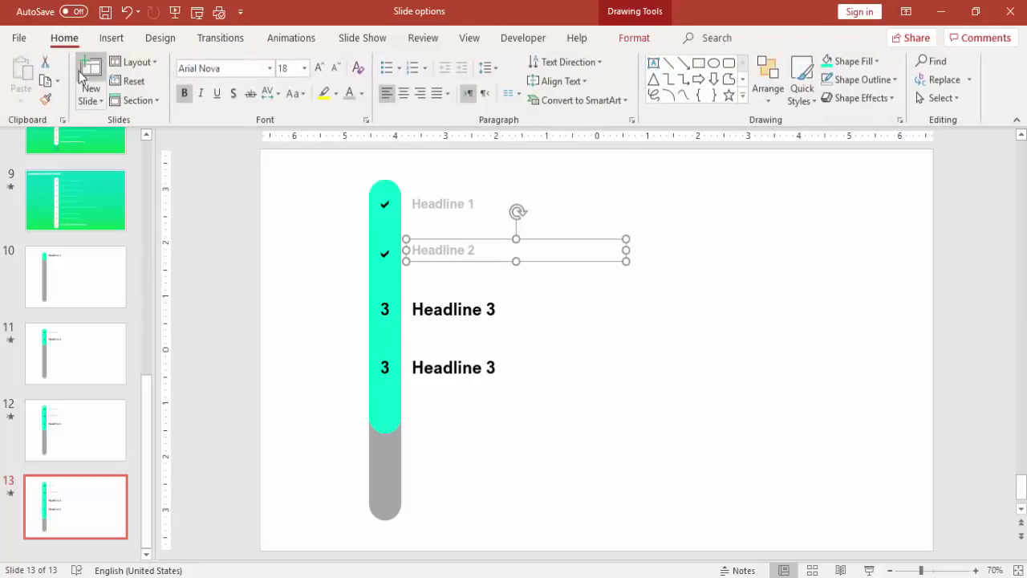
left_click(46, 99)
left_click(434, 297)
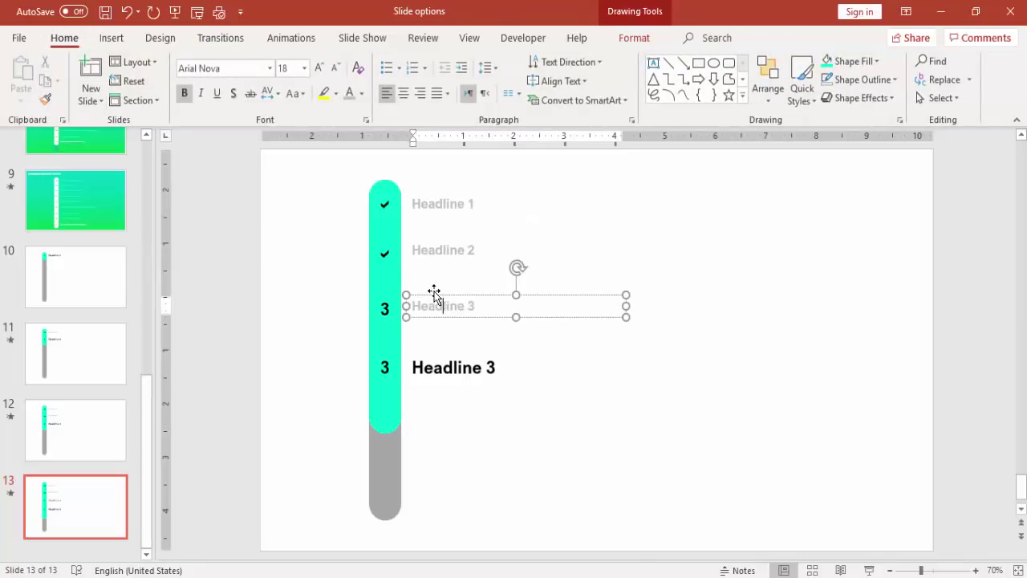
key("Escape")
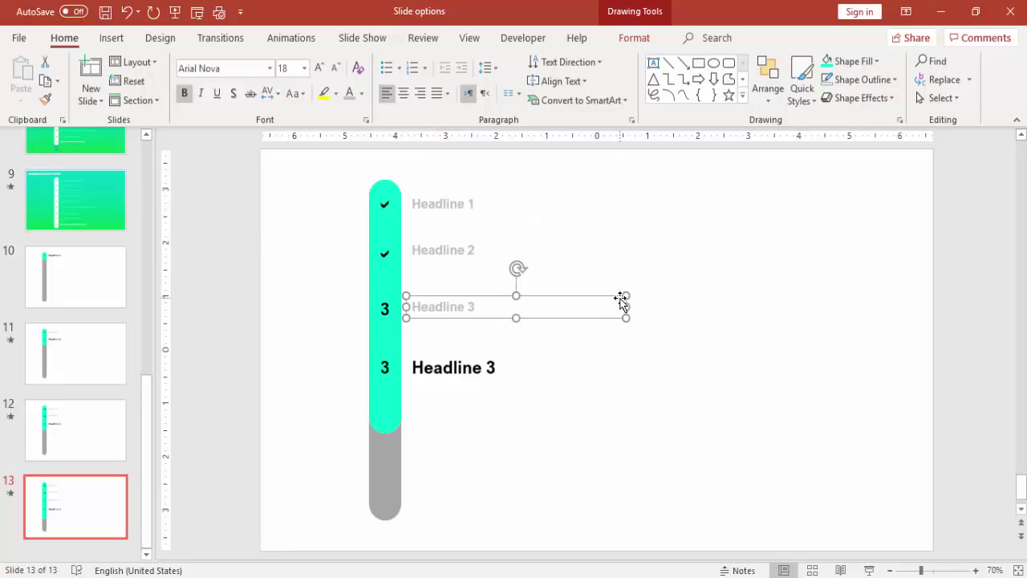
Make the upper 3 a Webdings checkmark and renumber the lower row as 4 with its headline.
left_click(378, 305)
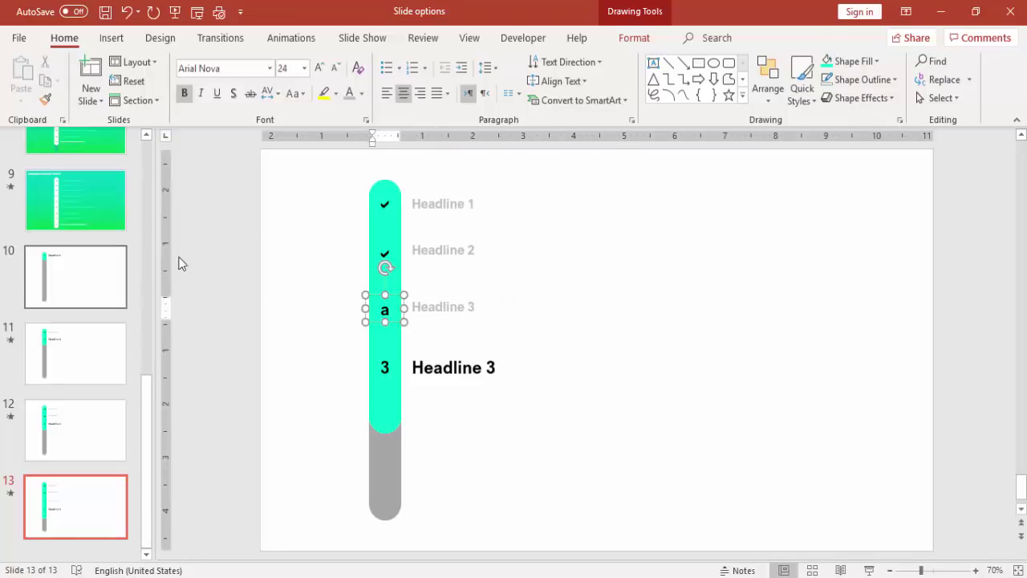
left_click(395, 297)
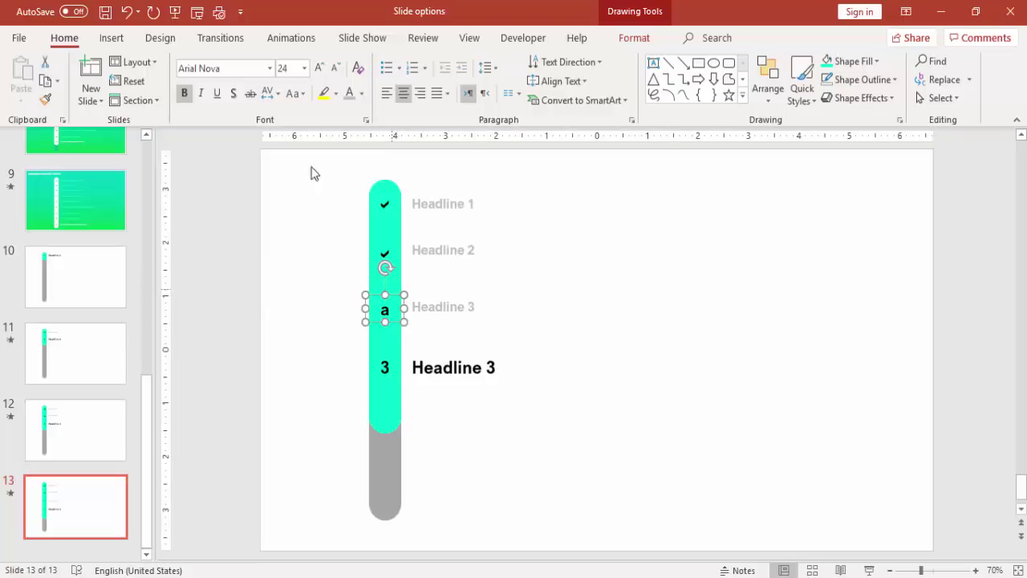
left_click(247, 68)
type("Webdings")
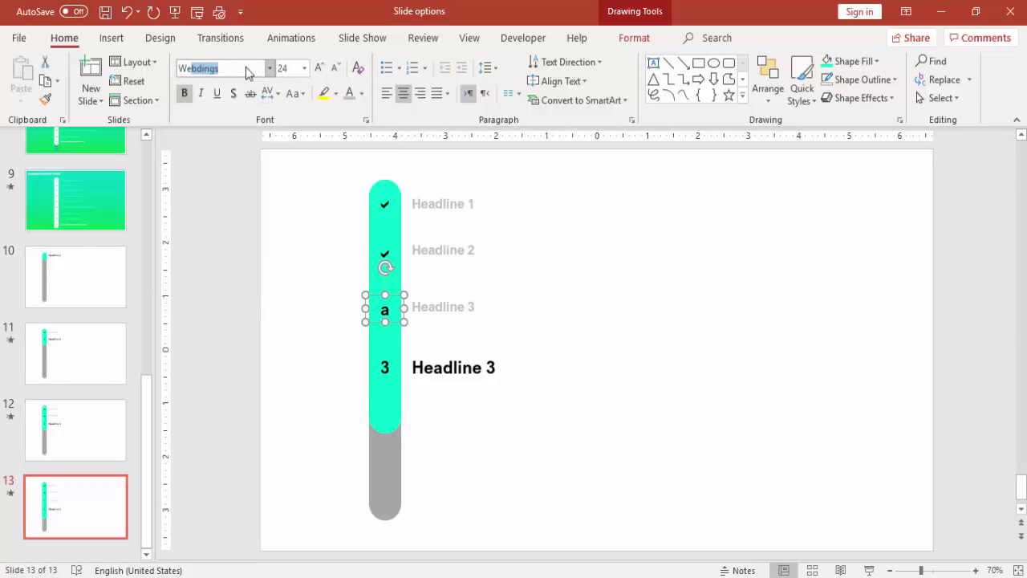
key("Return")
left_click(386, 370)
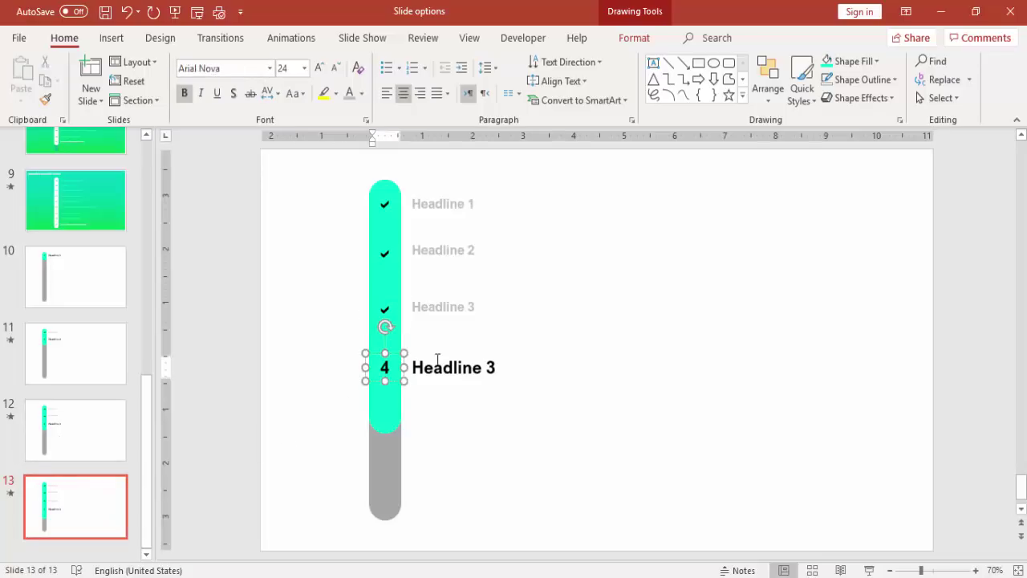
left_click(503, 365)
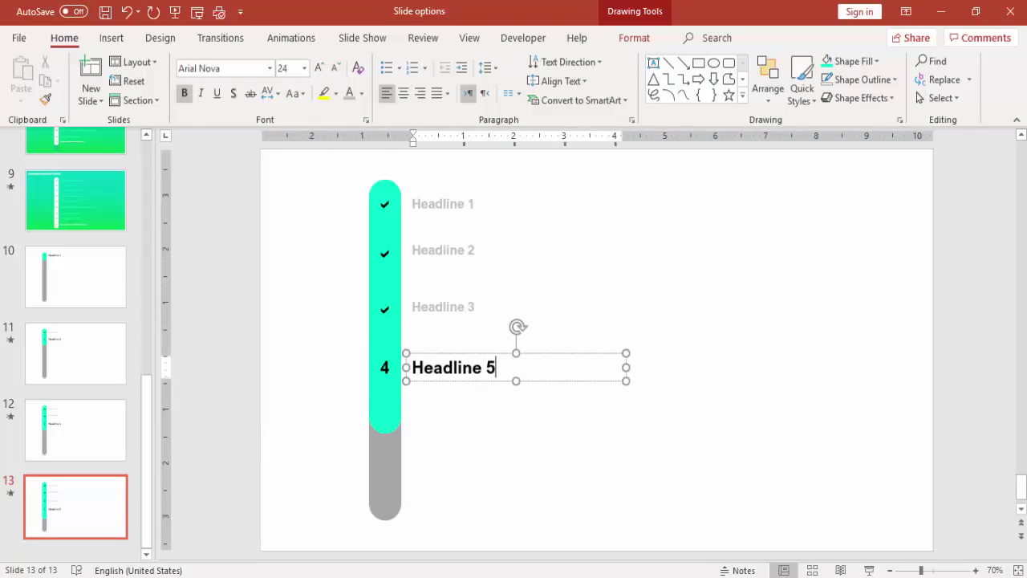
Deselect the finished 'Headline 4' label beside the number 4 on slide 13.
left_click(843, 324)
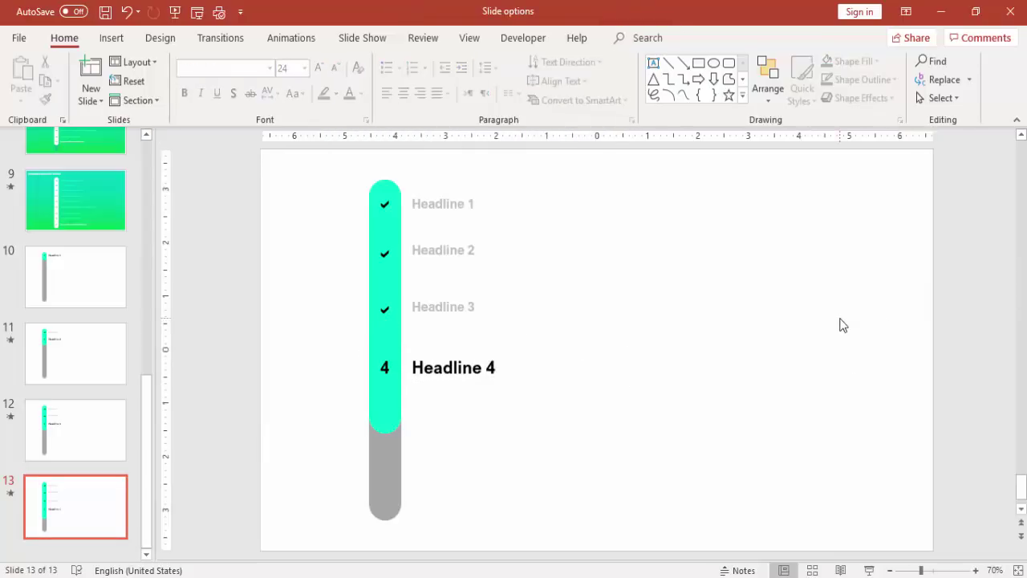